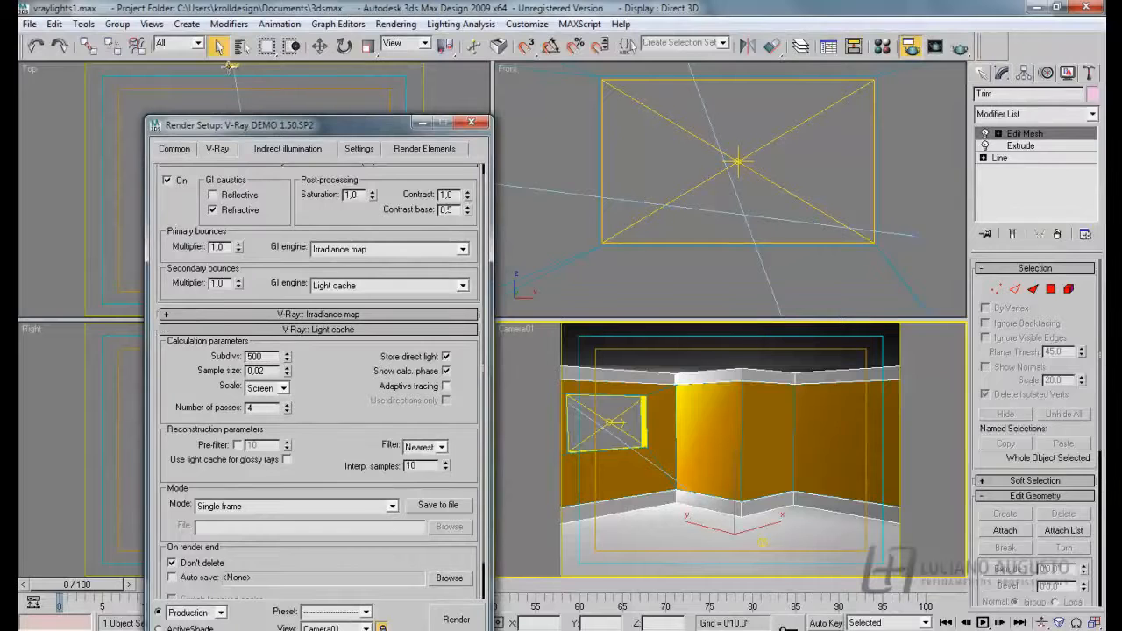
# Review the Irradiance map rollout and render the Camera01 view with irradiance map and light cache as GI engines.
pyautogui.moveTo(210, 130); pyautogui.dragTo(263, 59)
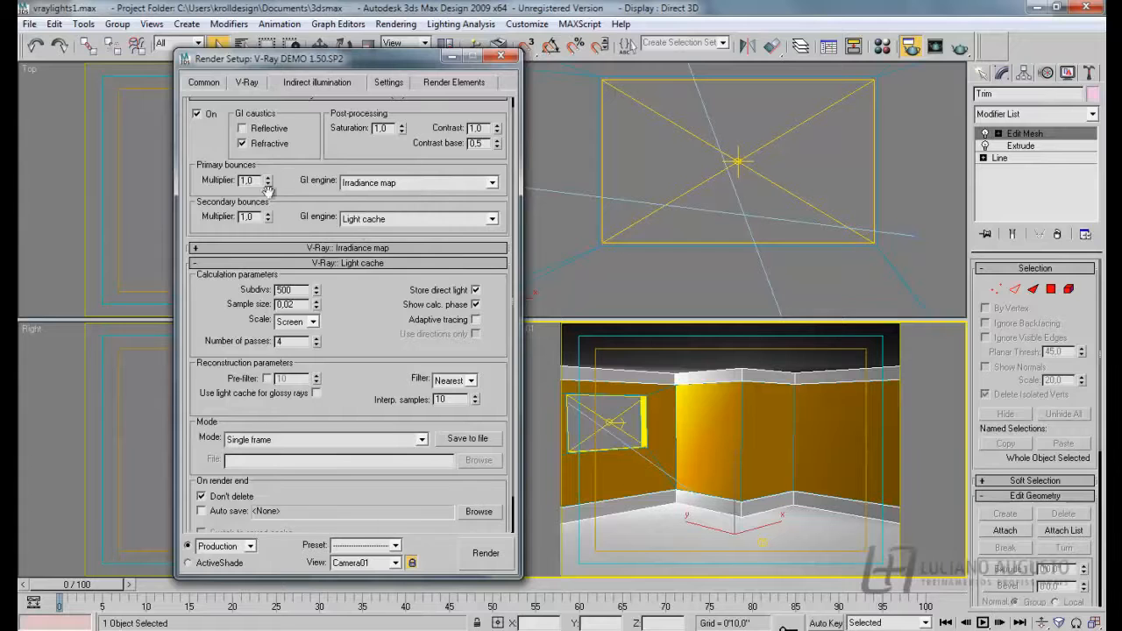
pyautogui.click(198, 248)
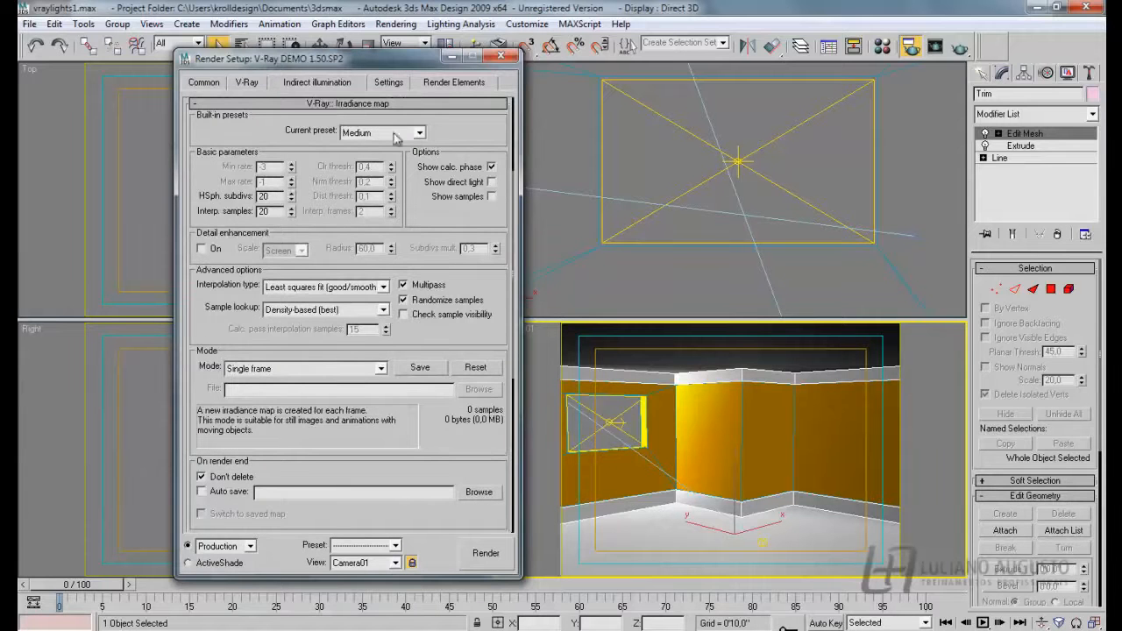
pyautogui.click(201, 106)
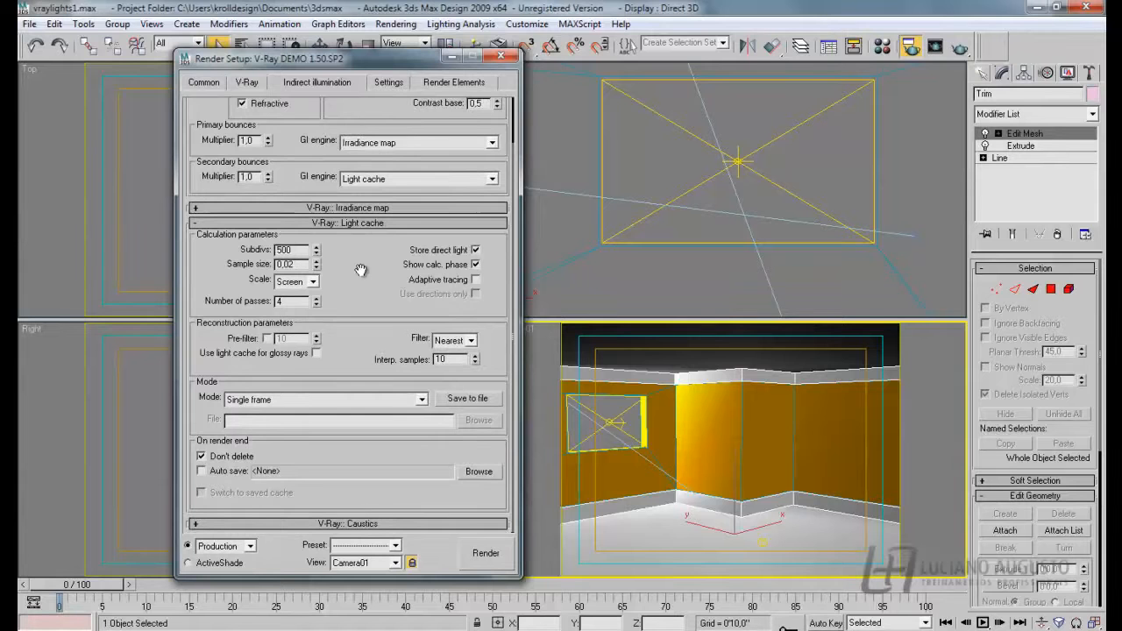
pyautogui.moveTo(353, 67); pyautogui.dragTo(273, 62)
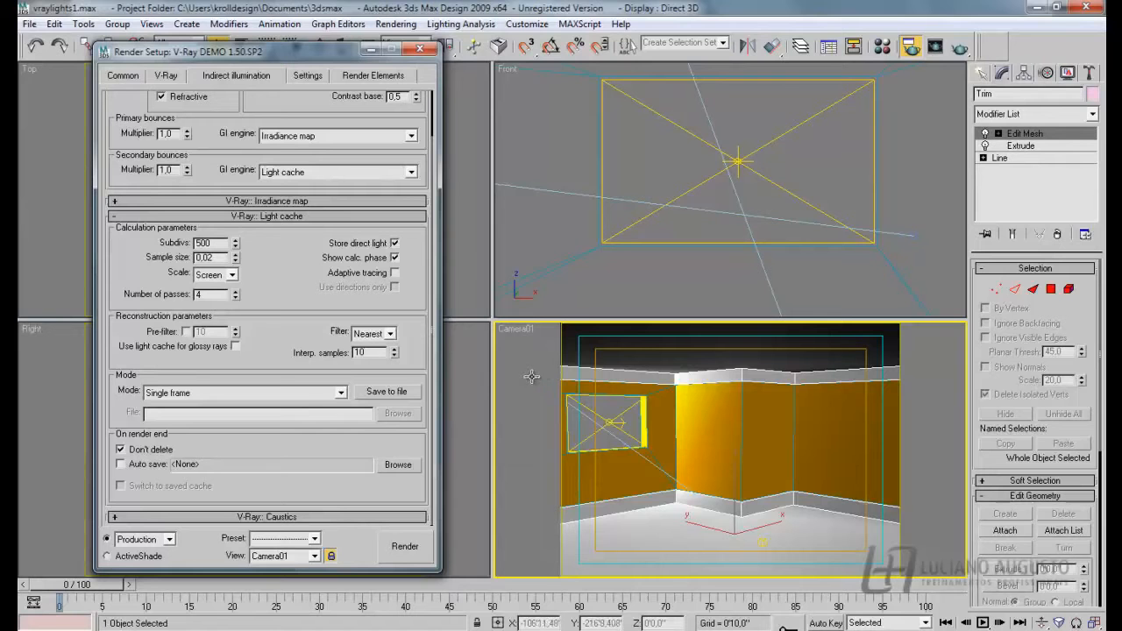
pyautogui.click(408, 547)
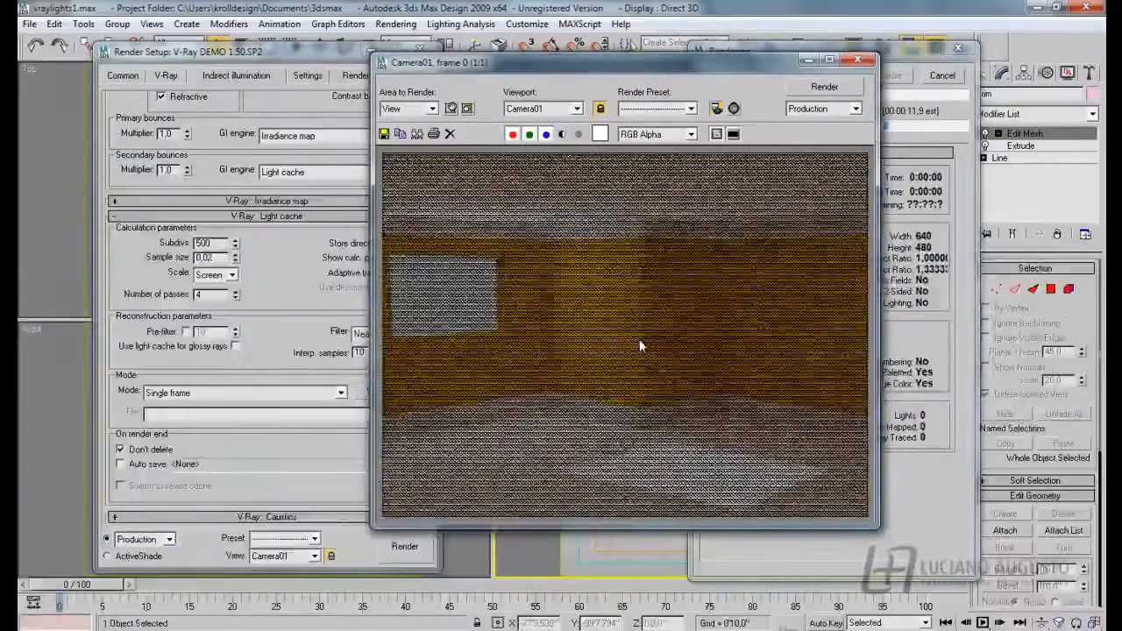
pyautogui.moveTo(640, 66); pyautogui.dragTo(385, 74)
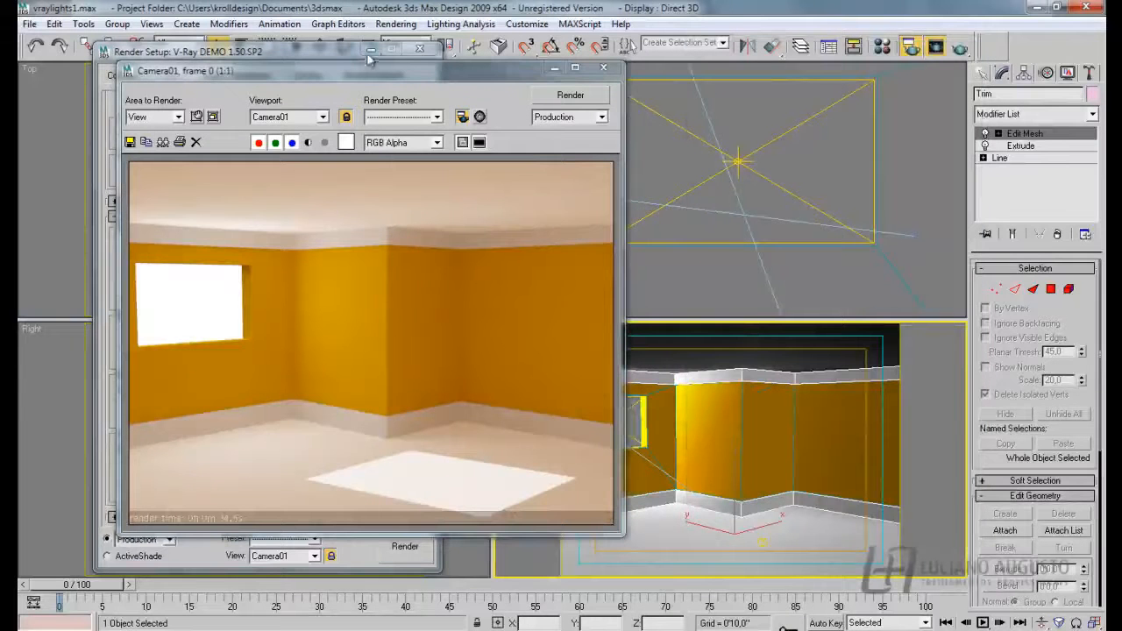
pyautogui.moveTo(342, 76); pyautogui.dragTo(689, 85)
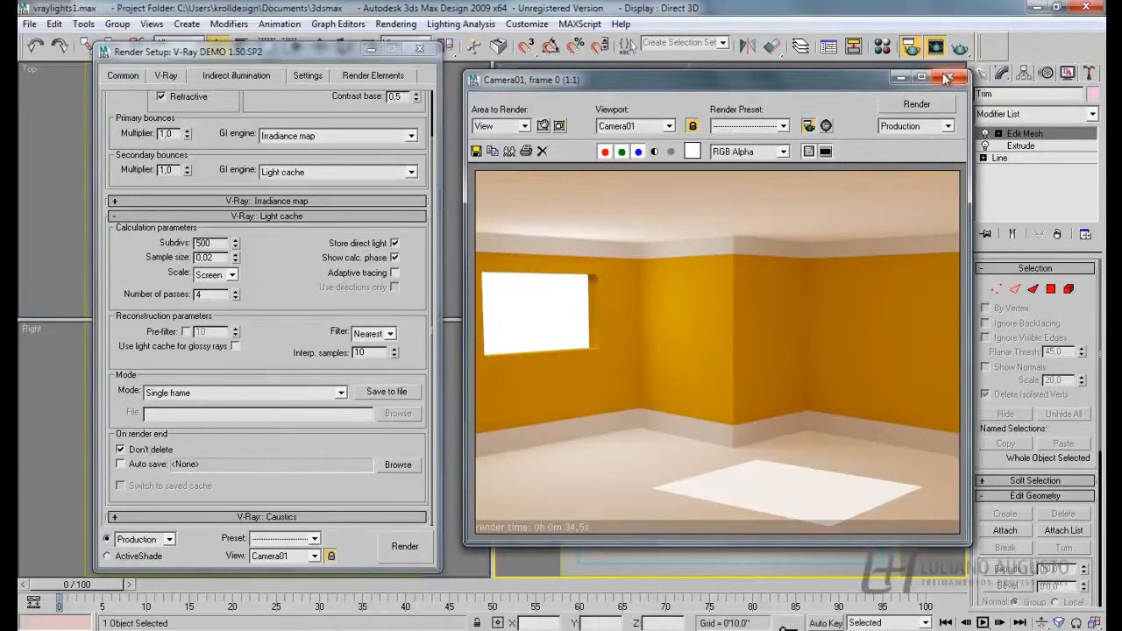
# Render the Camera01 view again and place the rendered frame window beside the render settings.
pyautogui.click(920, 105)
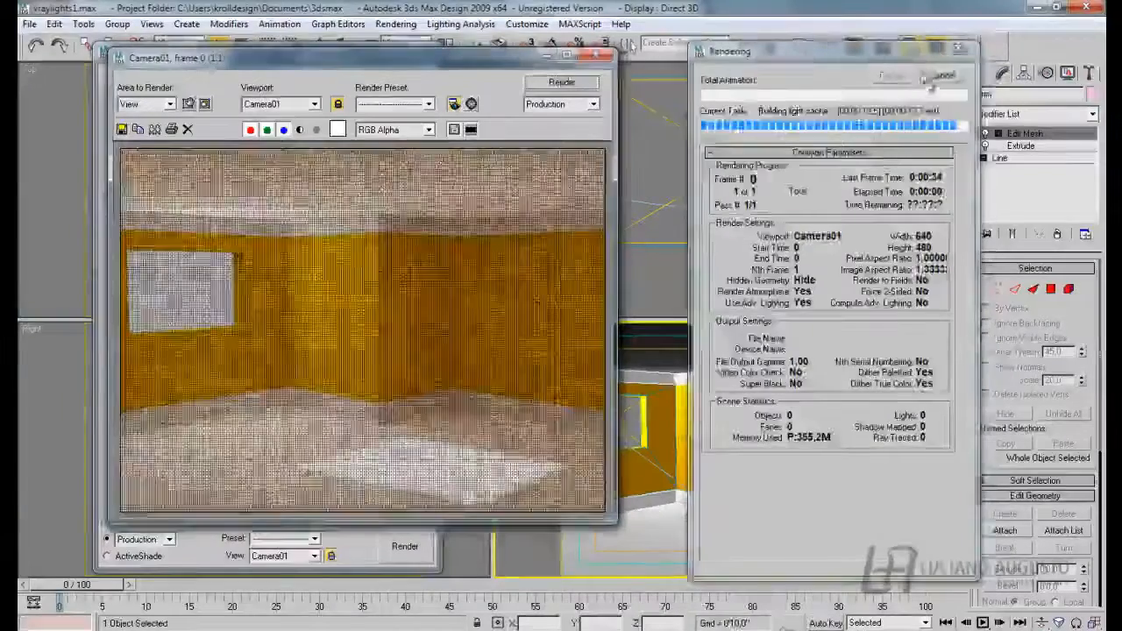
pyautogui.moveTo(355, 66); pyautogui.dragTo(728, 73)
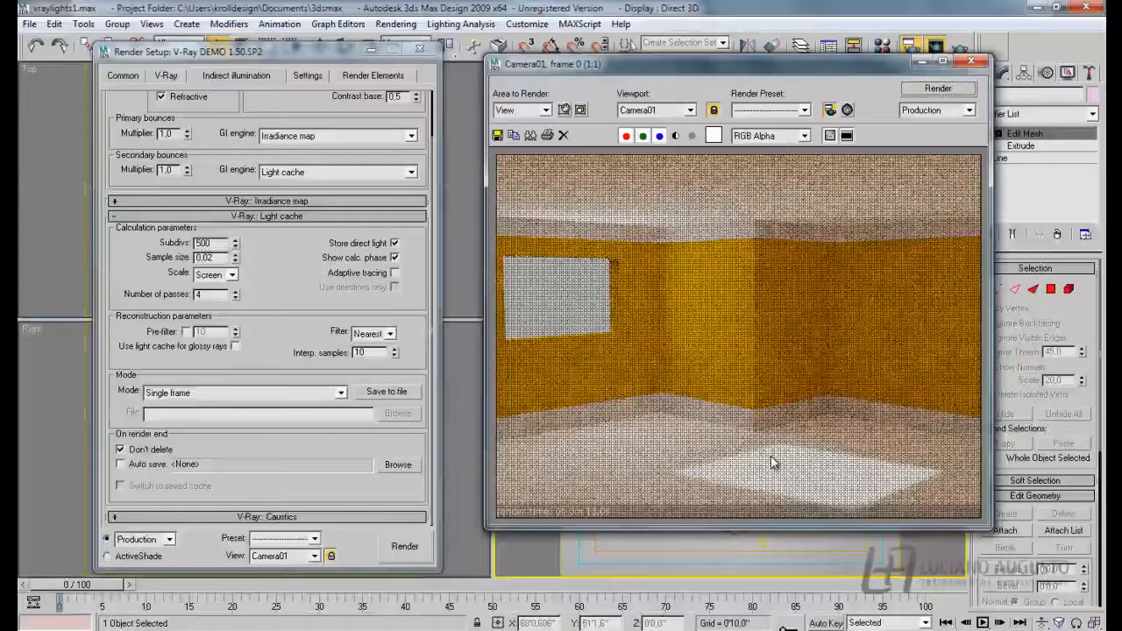
pyautogui.click(737, 629)
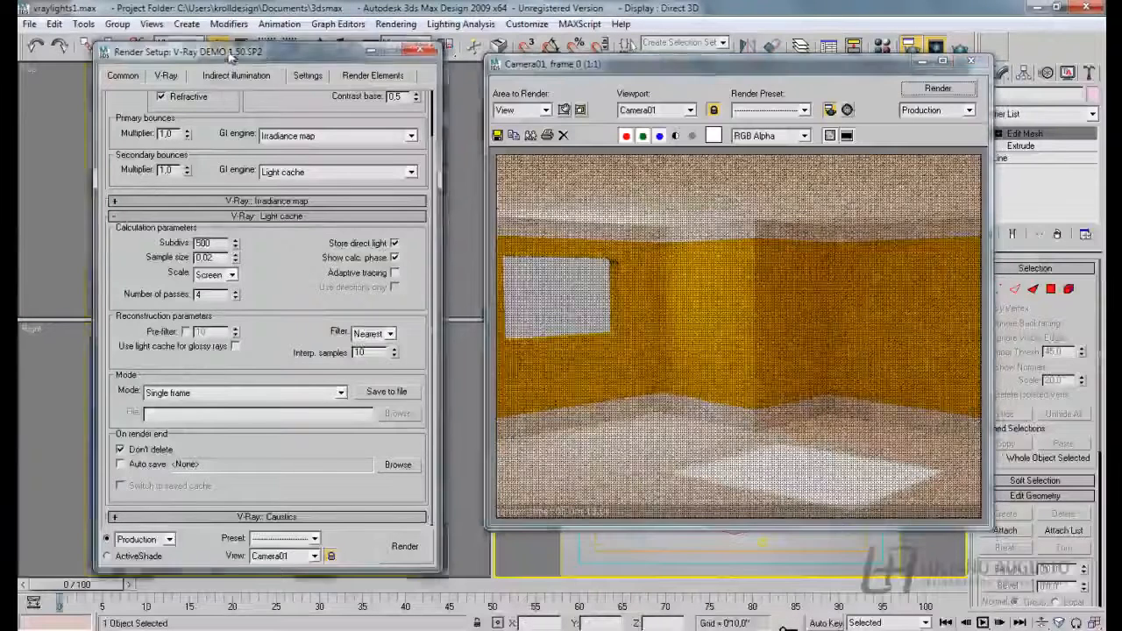
# Set the GI engine for primary bounces to Light cache.
pyautogui.moveTo(226, 53); pyautogui.dragTo(323, 64)
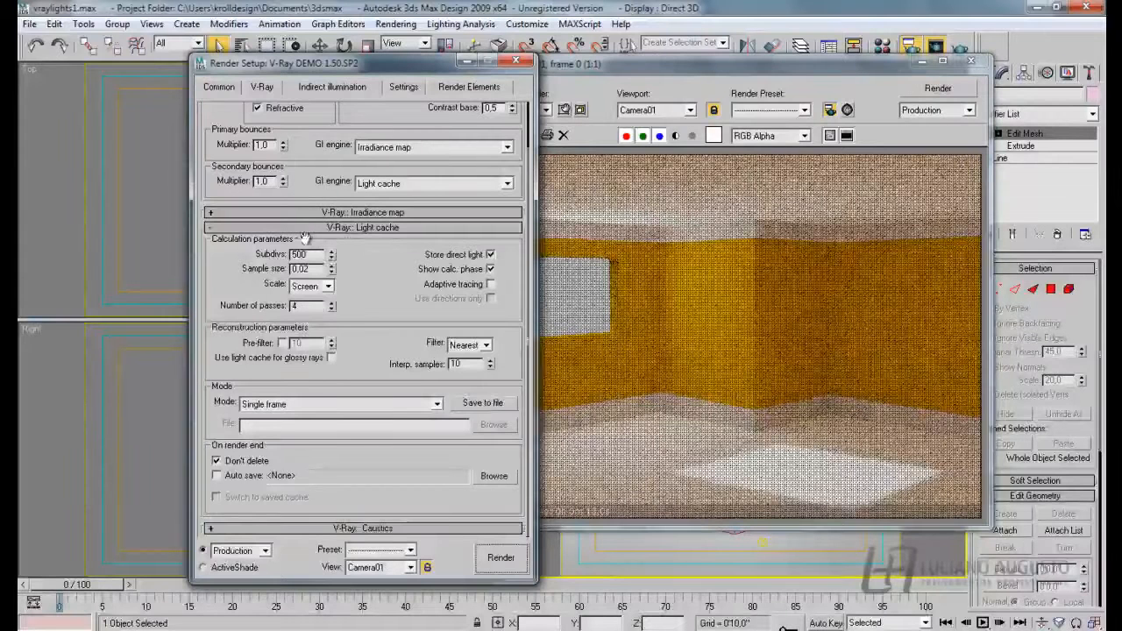
pyautogui.click(214, 212)
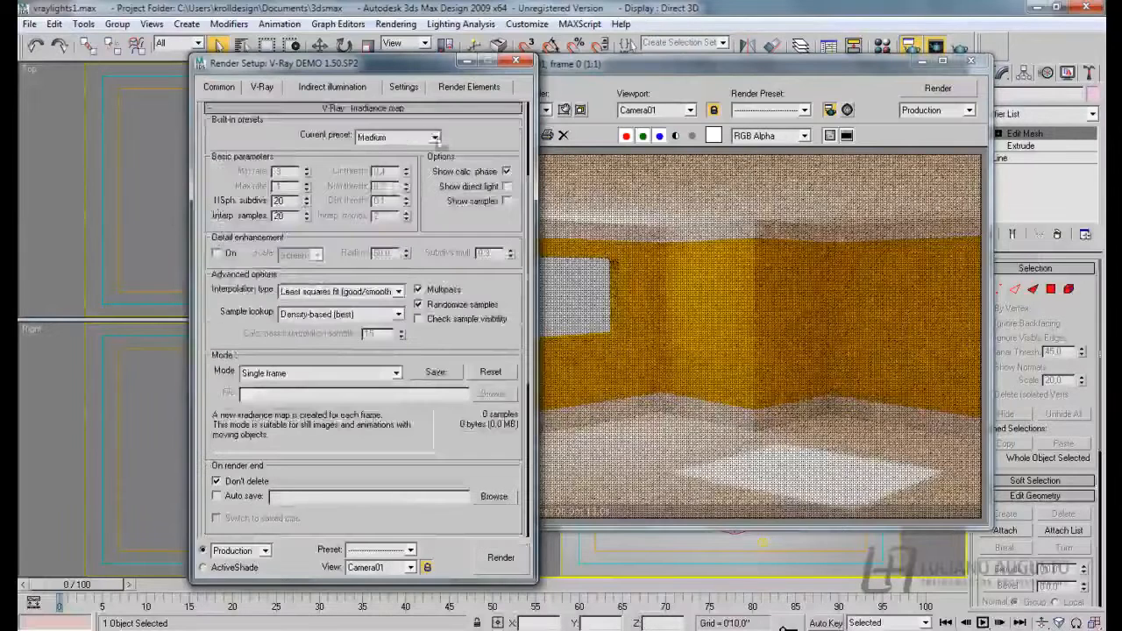
pyautogui.scroll(3, 259, 121)
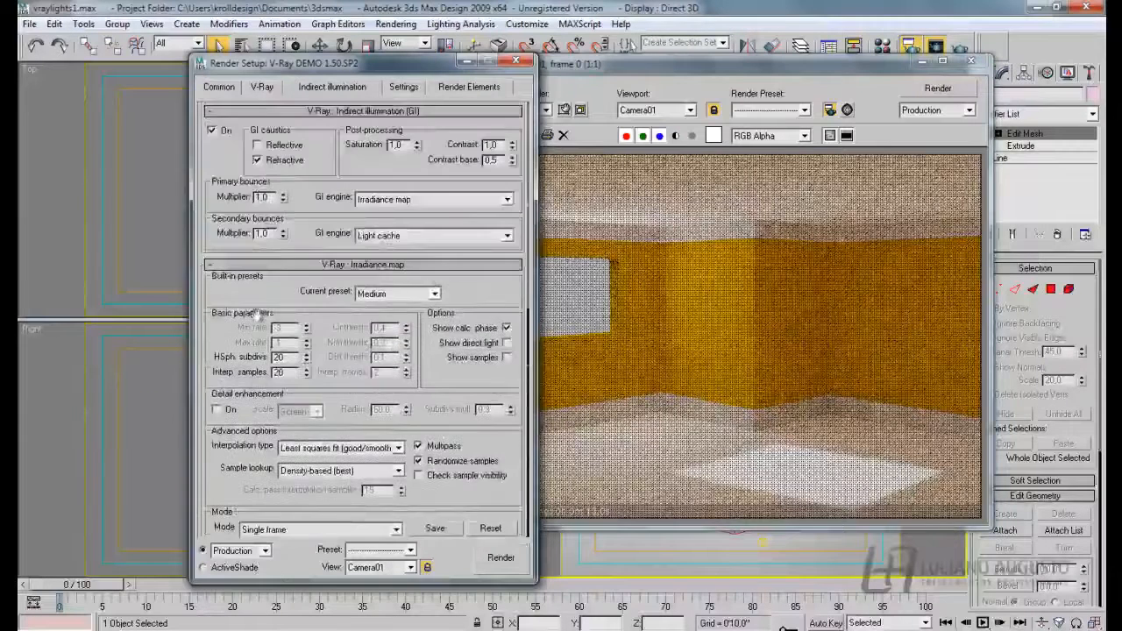
pyautogui.click(507, 199)
pyautogui.click(386, 243)
# Enable the Don't render final image option in the V-Ray global switches.
pyautogui.click(261, 87)
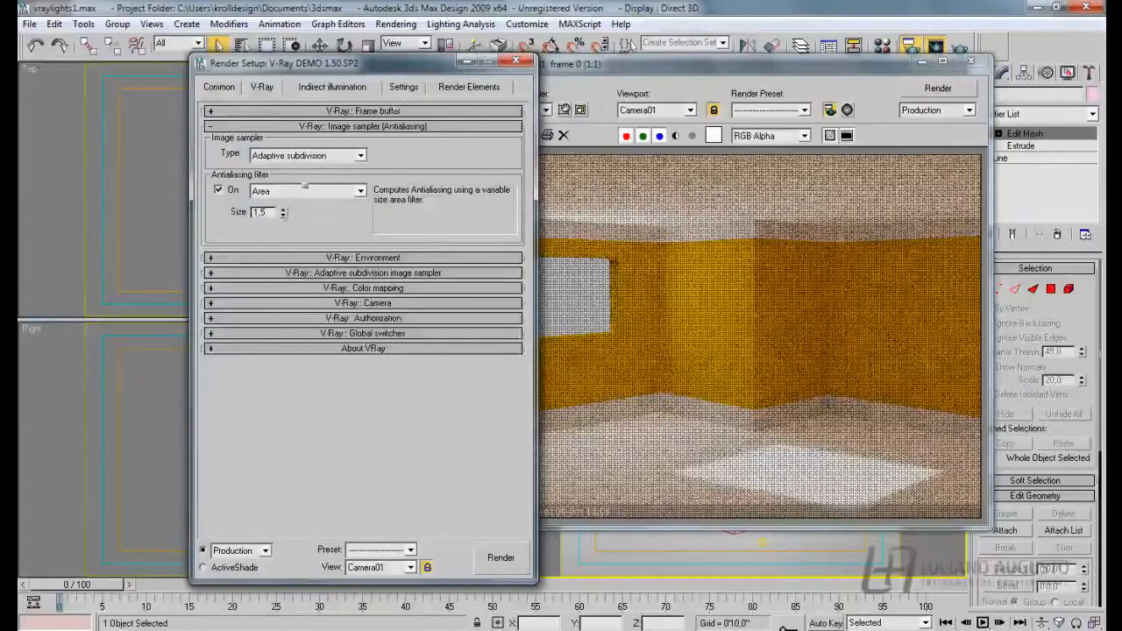
pyautogui.click(404, 86)
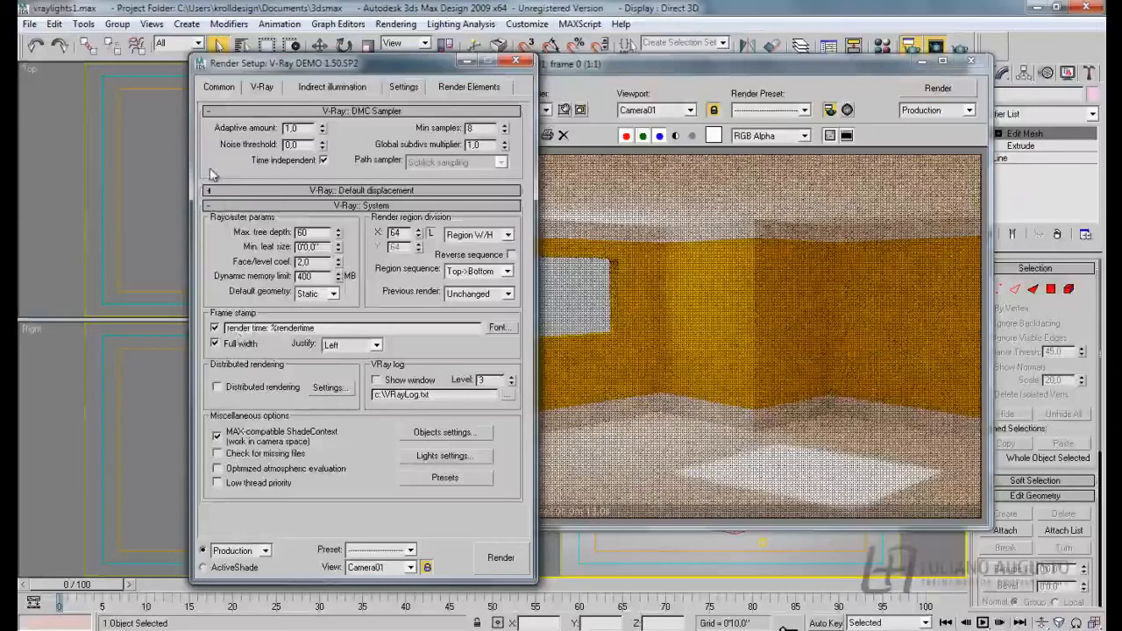
pyautogui.click(261, 87)
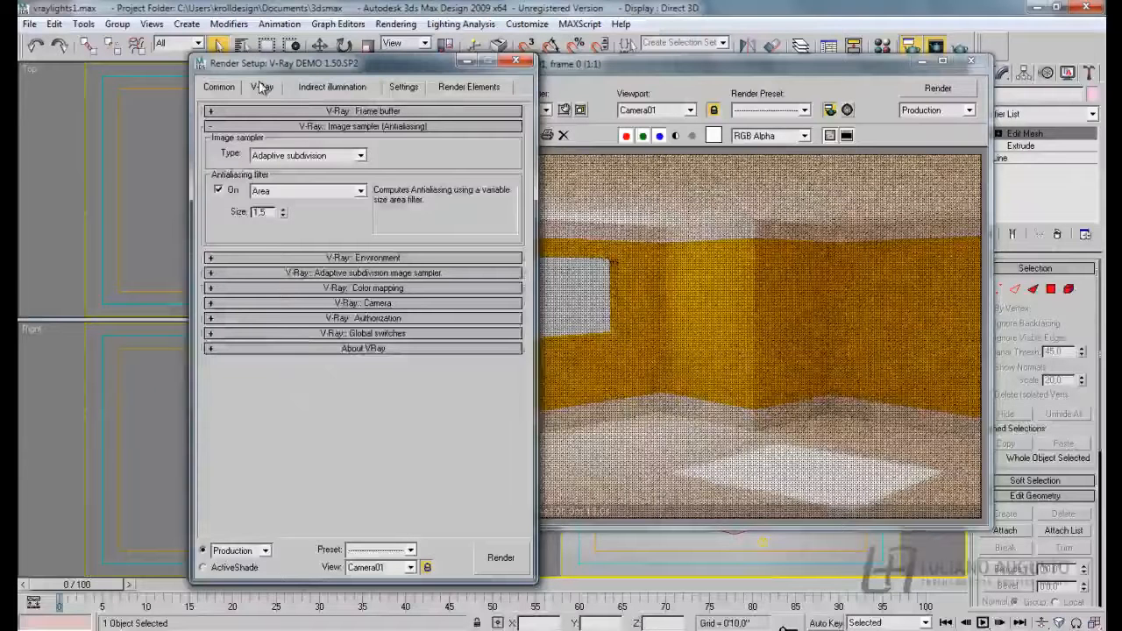
pyautogui.click(211, 333)
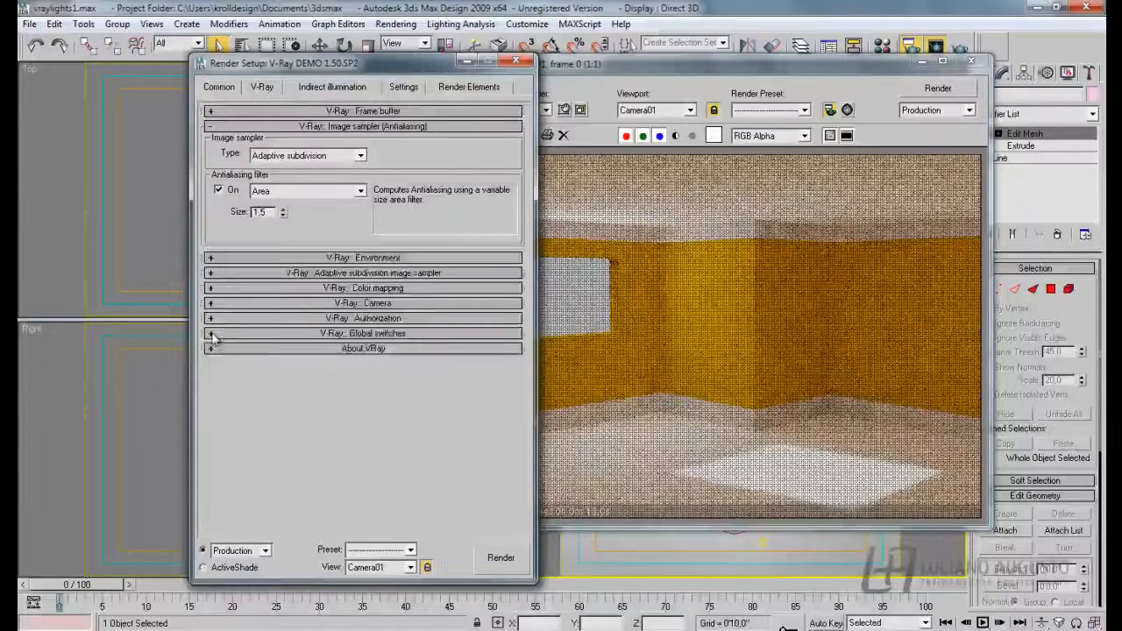
pyautogui.click(217, 483)
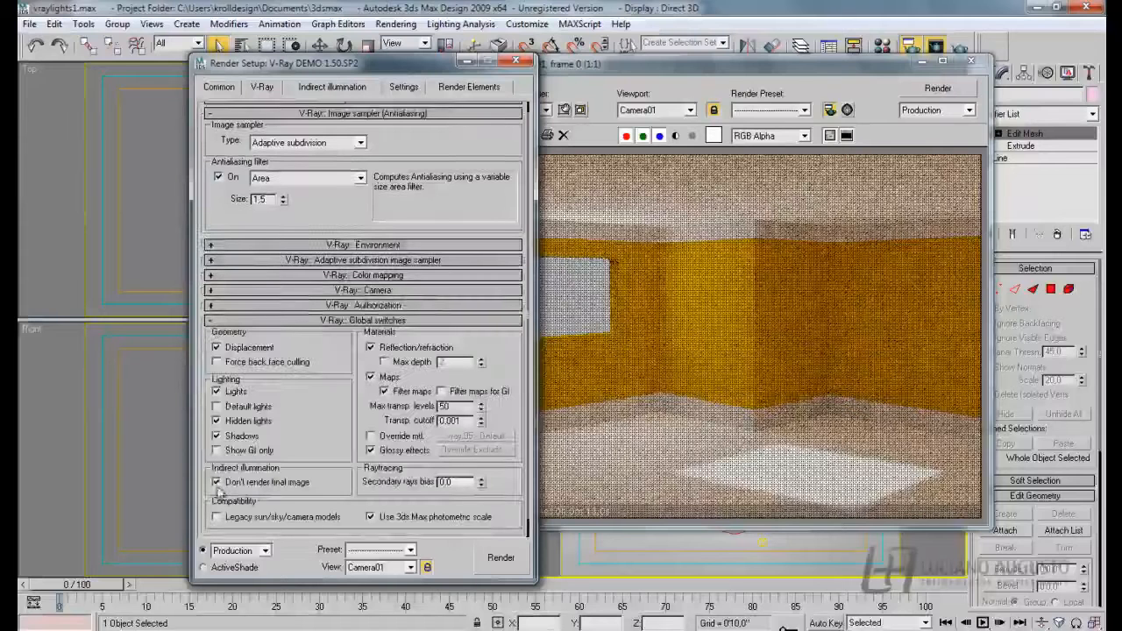
# Set the light cache Subdivs to 1 and the Sample size to 1,0.
pyautogui.click(298, 87)
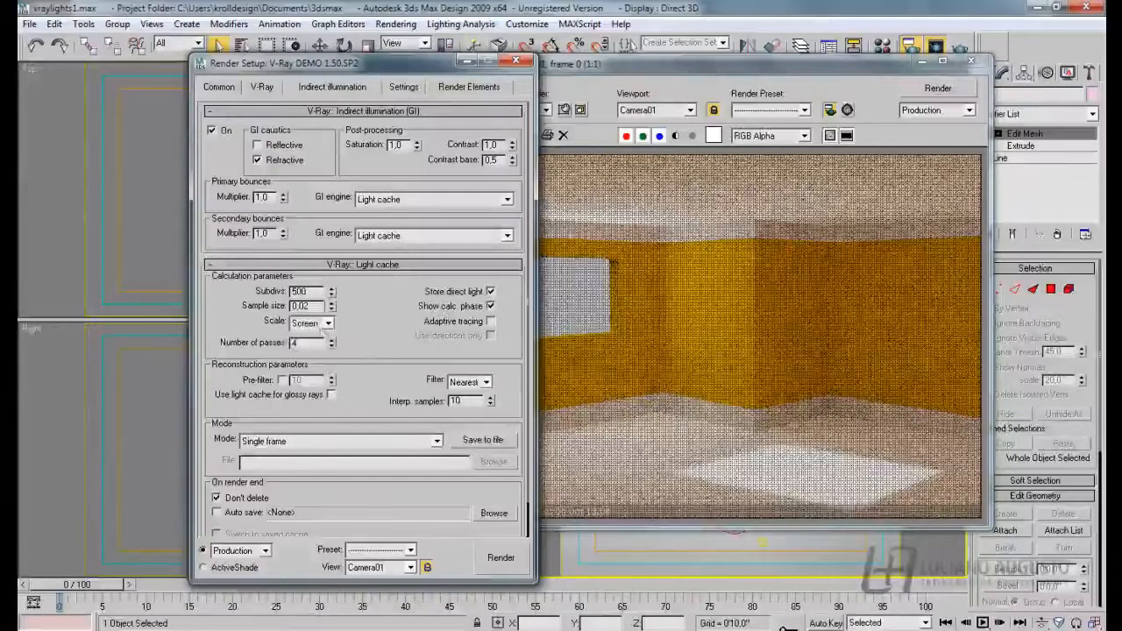
pyautogui.doubleClick(307, 291)
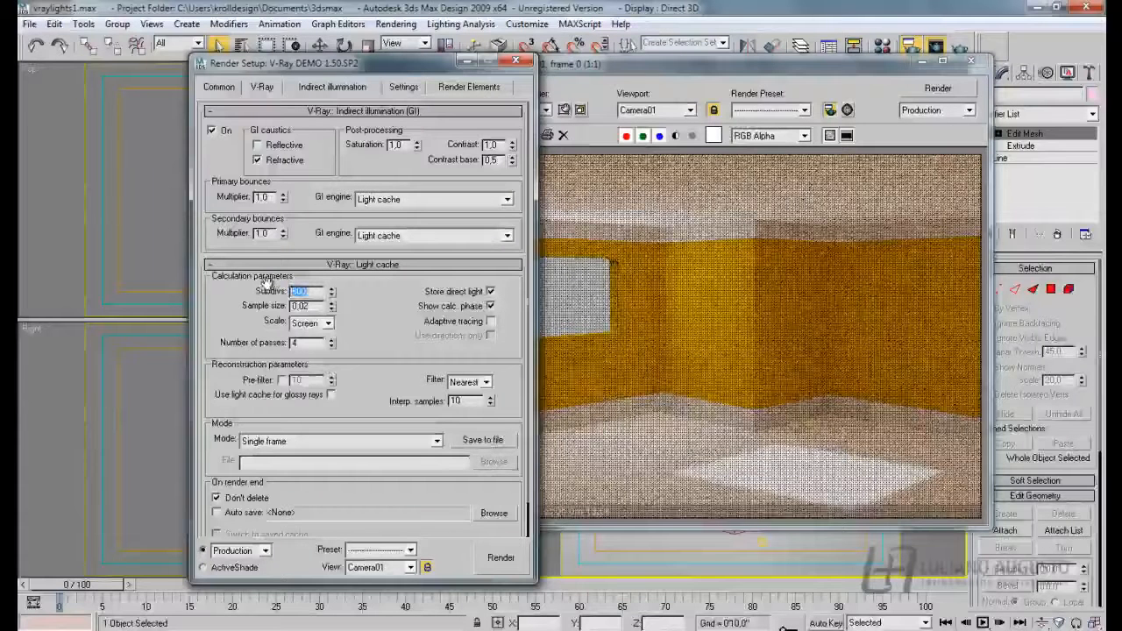
pyautogui.write('1')
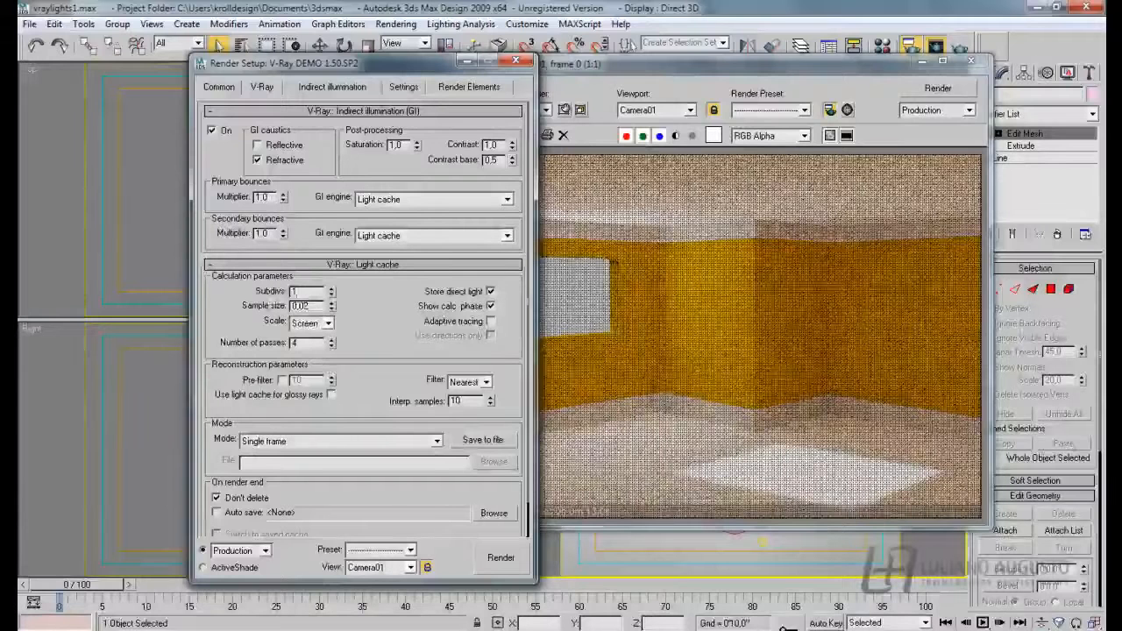
pyautogui.doubleClick(306, 305)
pyautogui.write('1,')
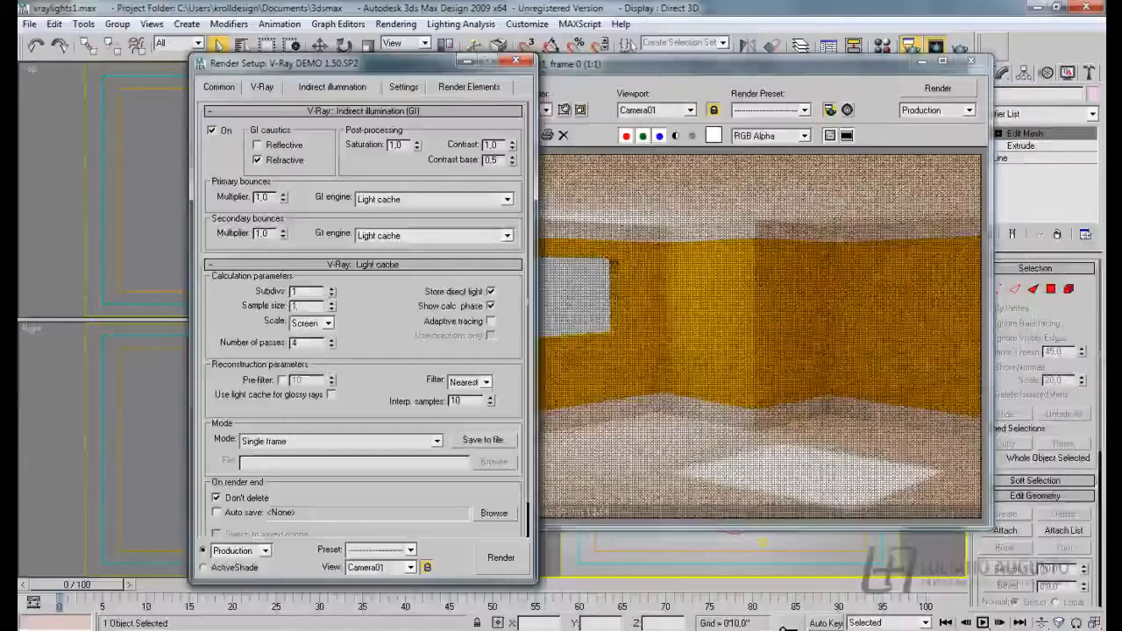
# Close the previous rendered frame, set the light cache Subdivs back to 1 and render the Camera01 view.
pyautogui.moveTo(650, 72); pyautogui.dragTo(717, 75)
pyautogui.click(1002, 92)
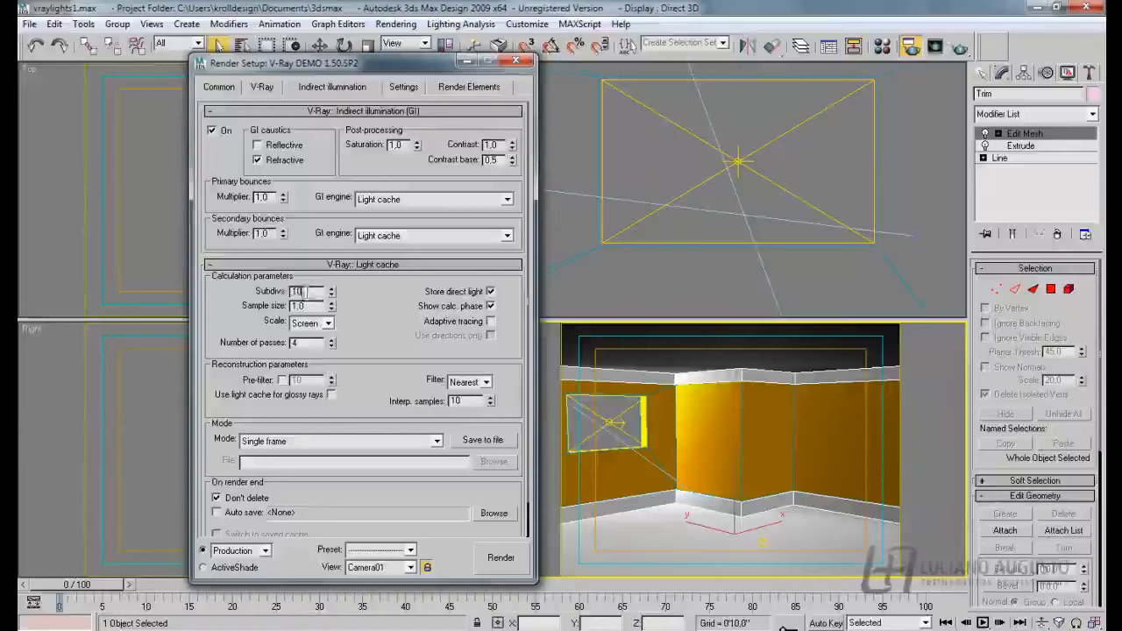
pyautogui.moveTo(315, 293); pyautogui.dragTo(283, 287)
pyautogui.write('1')
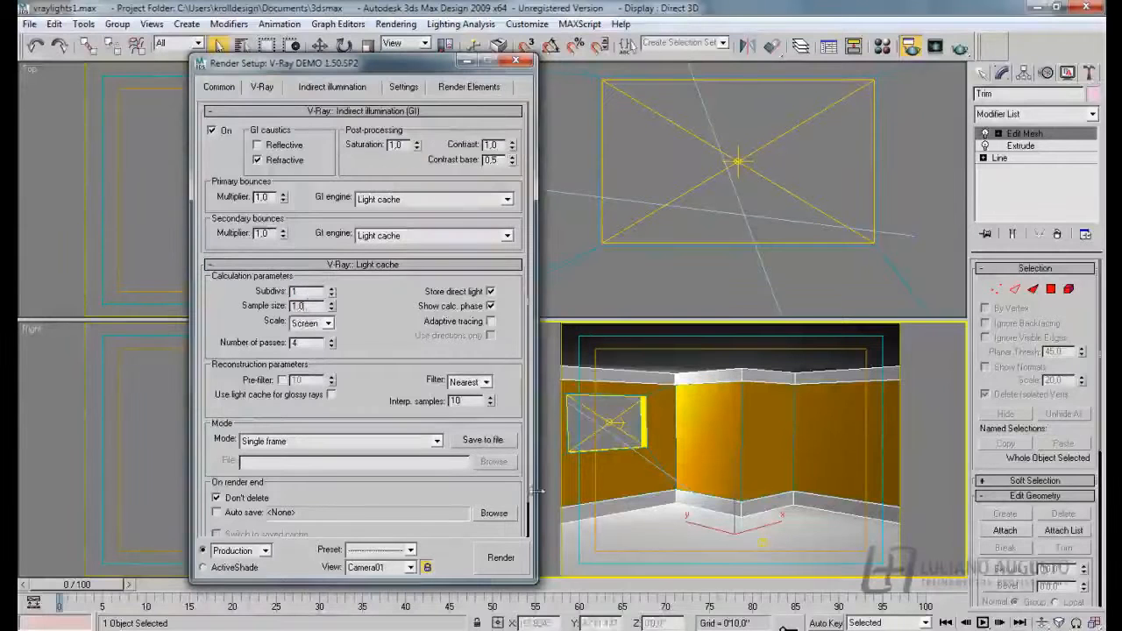
pyautogui.click(507, 555)
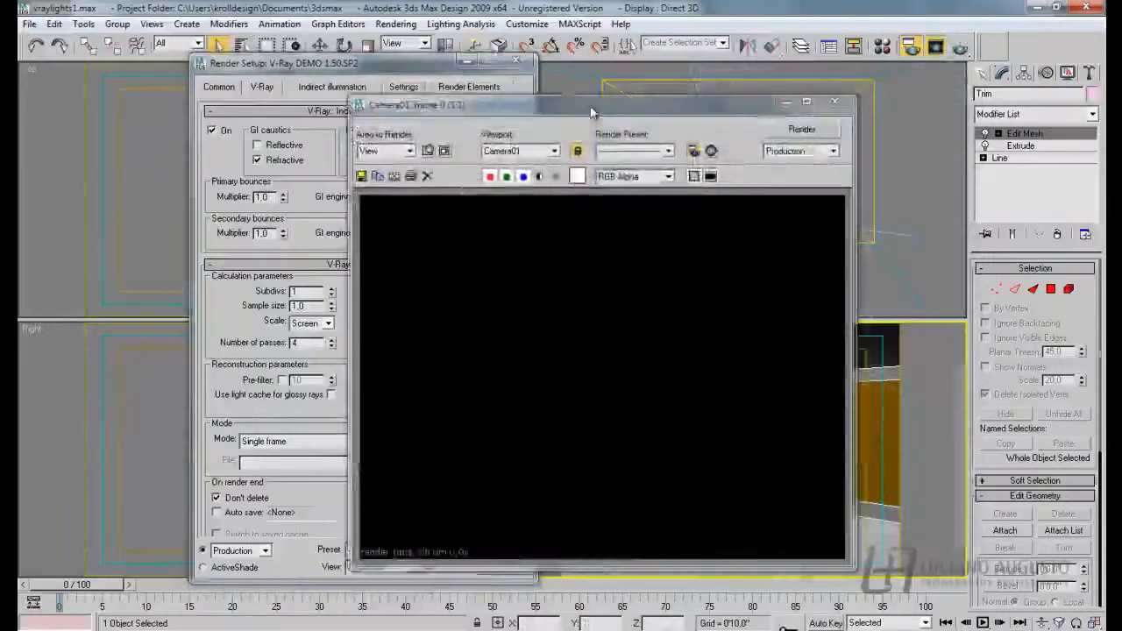
pyautogui.moveTo(594, 112); pyautogui.dragTo(789, 50)
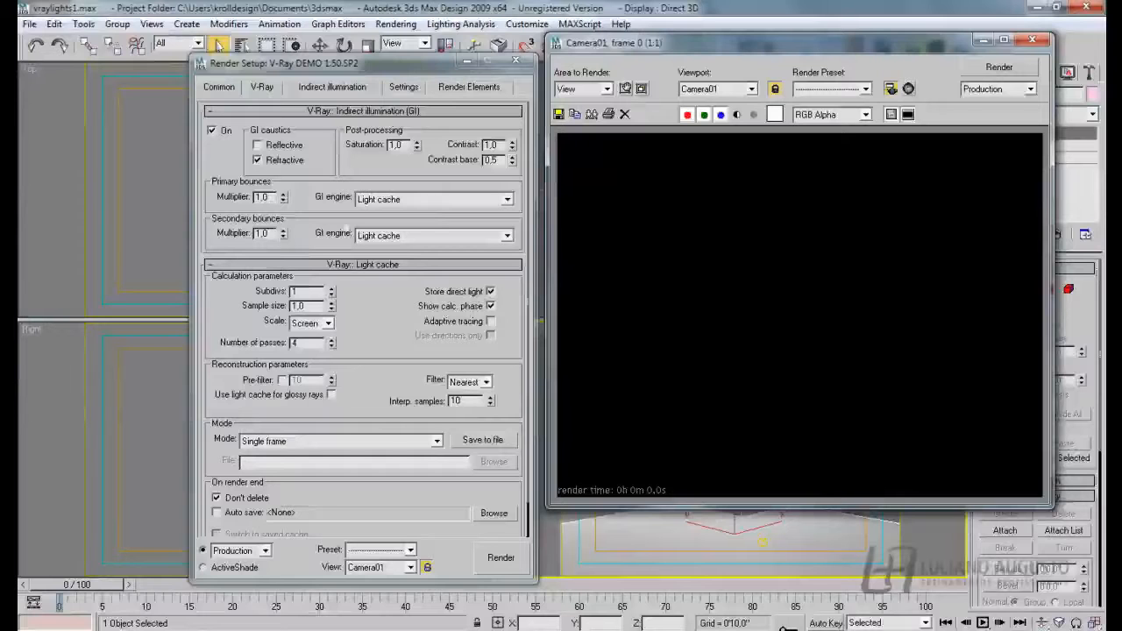
# Raise the light cache Subdivs to 2 and then 3, and render the Camera01 view.
pyautogui.doubleClick(295, 291)
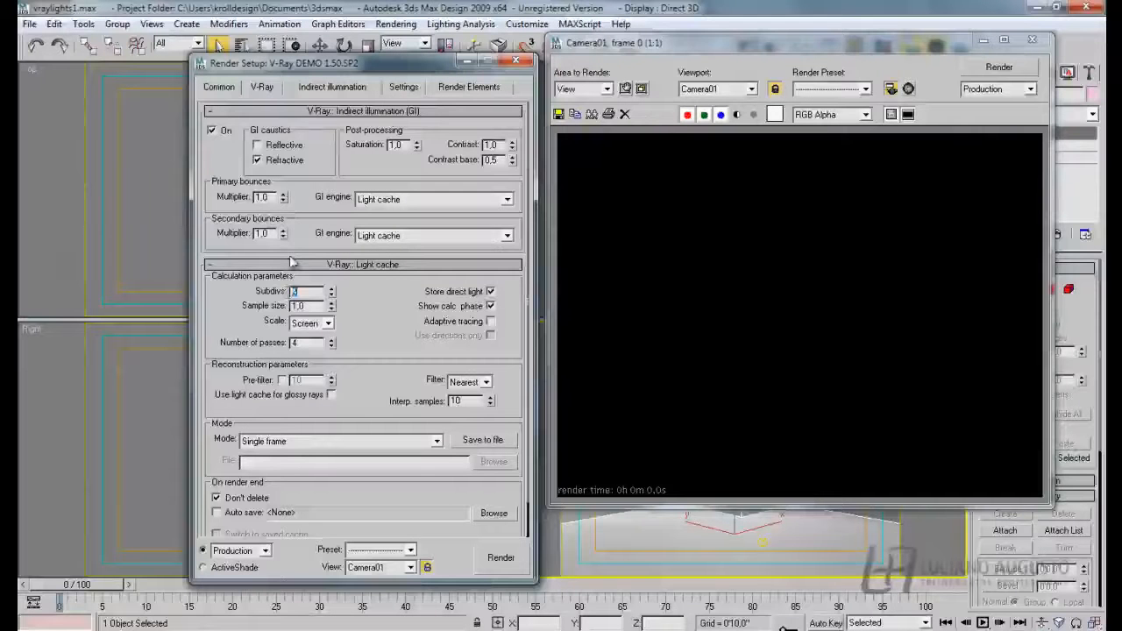
pyautogui.write('2')
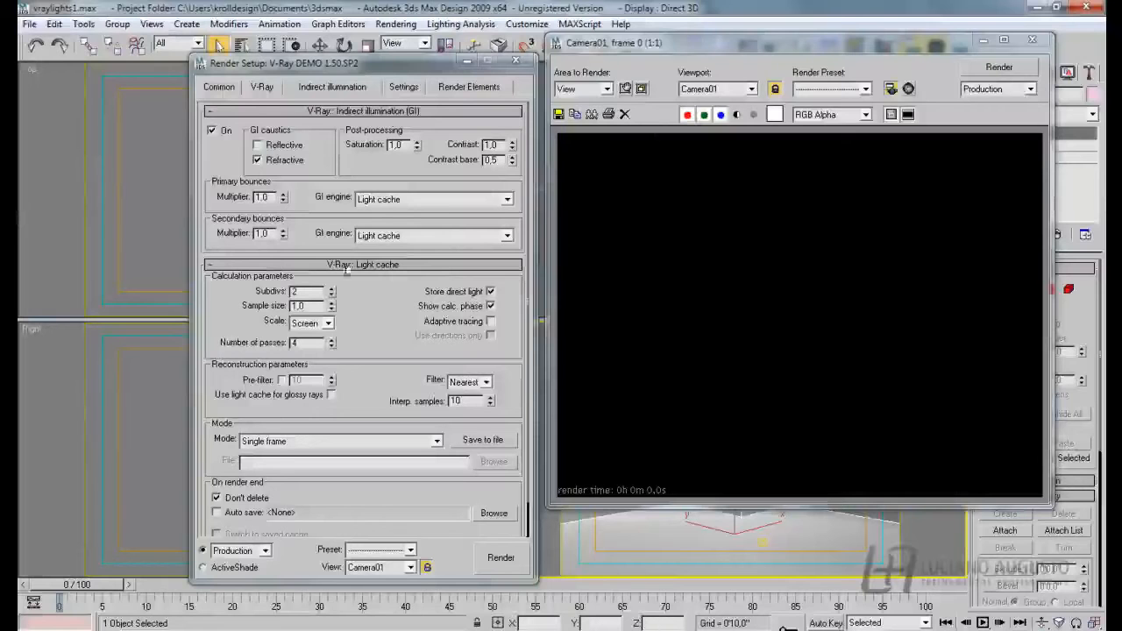
pyautogui.moveTo(310, 291); pyautogui.dragTo(286, 290)
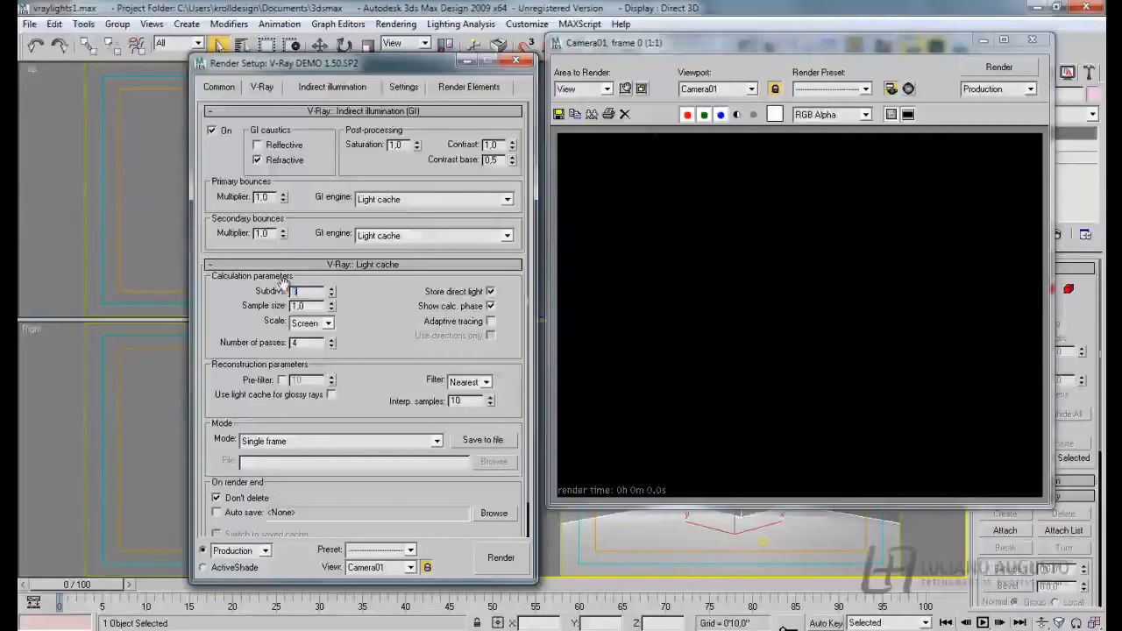
pyautogui.click(980, 70)
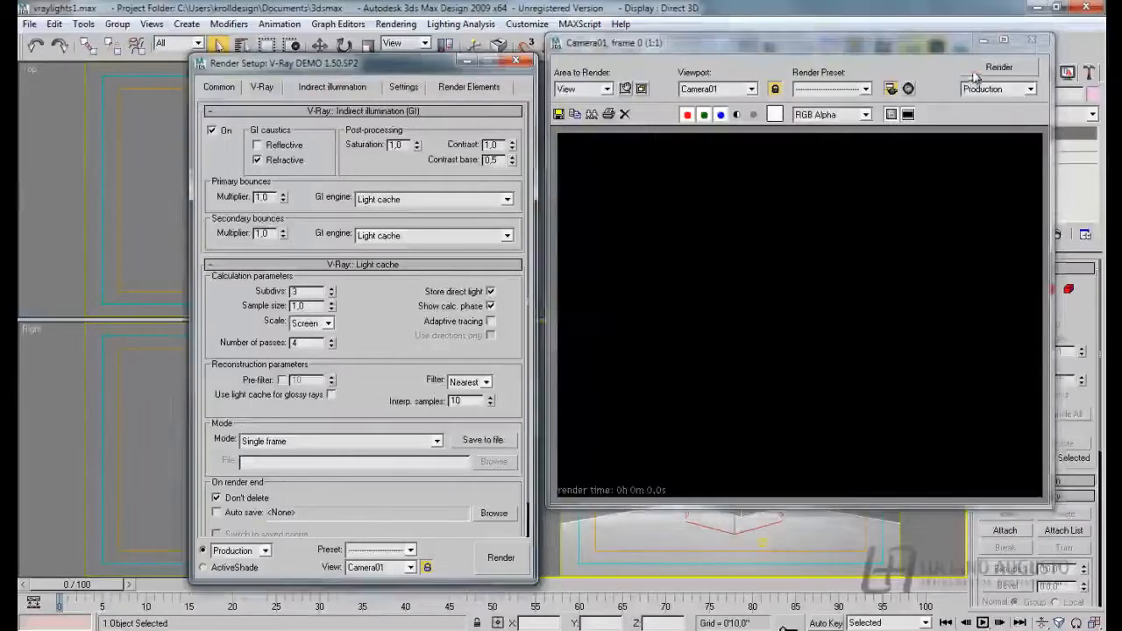
pyautogui.moveTo(761, 47); pyautogui.dragTo(757, 85)
# Set the light cache Subdivs to 5, render the Camera01 view and inspect the samples in the rendered frame.
pyautogui.moveTo(305, 292); pyautogui.dragTo(275, 285)
pyautogui.write('5')
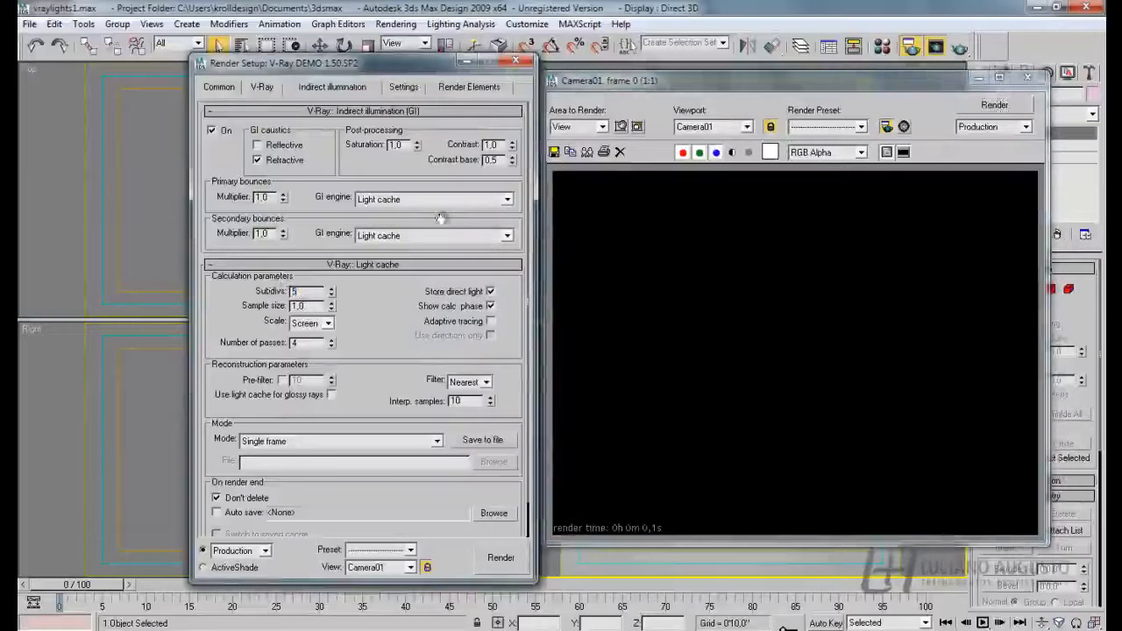
pyautogui.click(998, 104)
pyautogui.moveTo(875, 83); pyautogui.dragTo(581, 96)
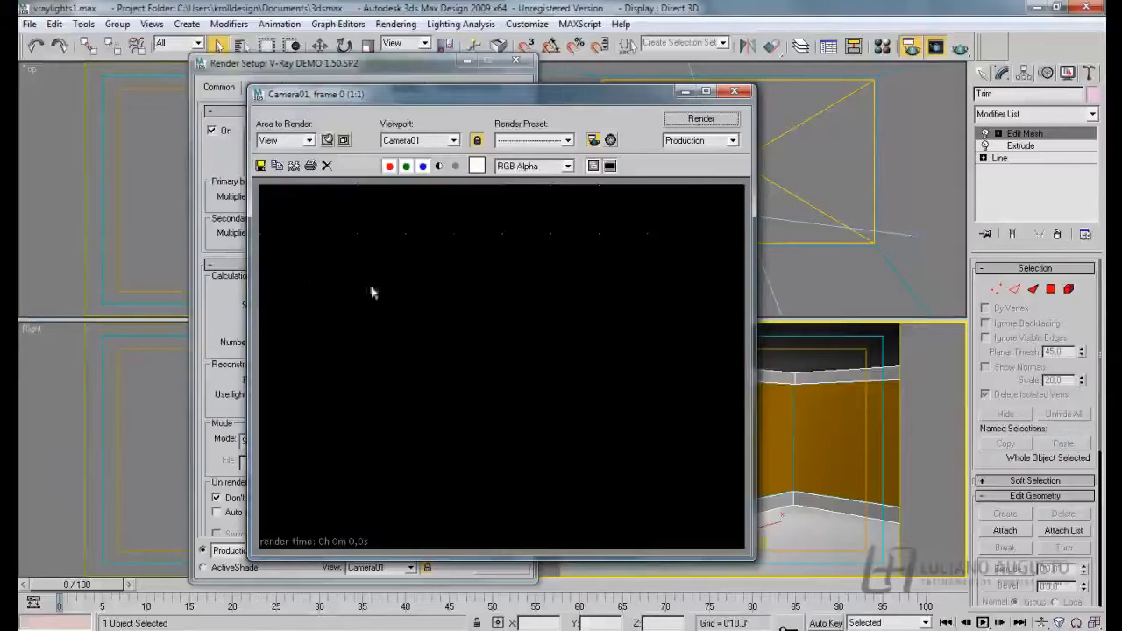
pyautogui.moveTo(569, 104); pyautogui.dragTo(815, 93)
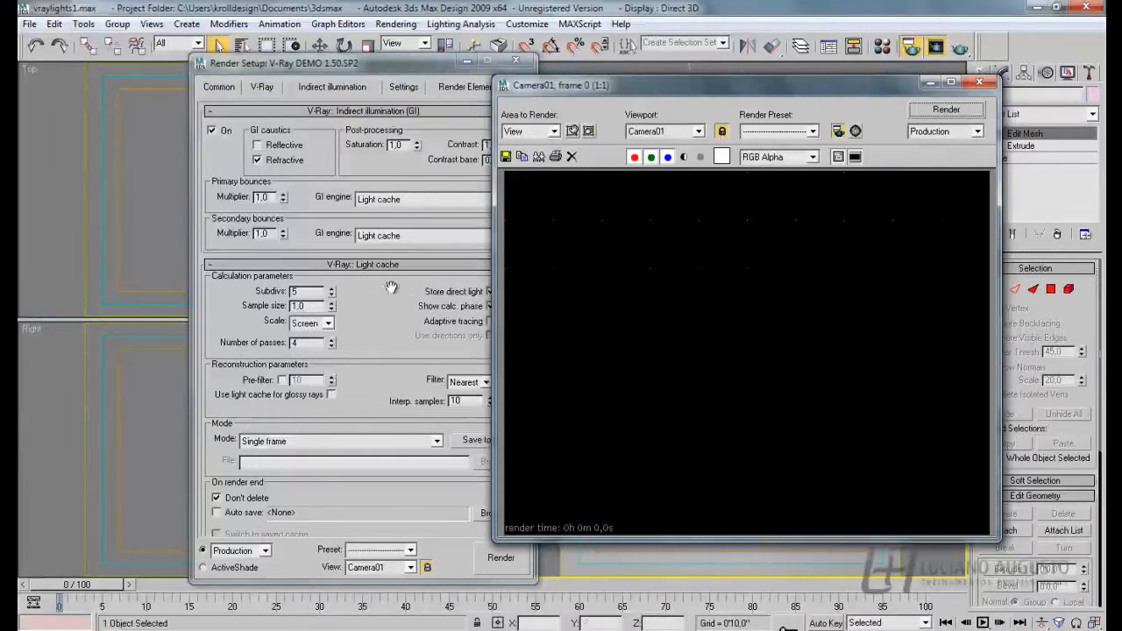
pyautogui.click(295, 291)
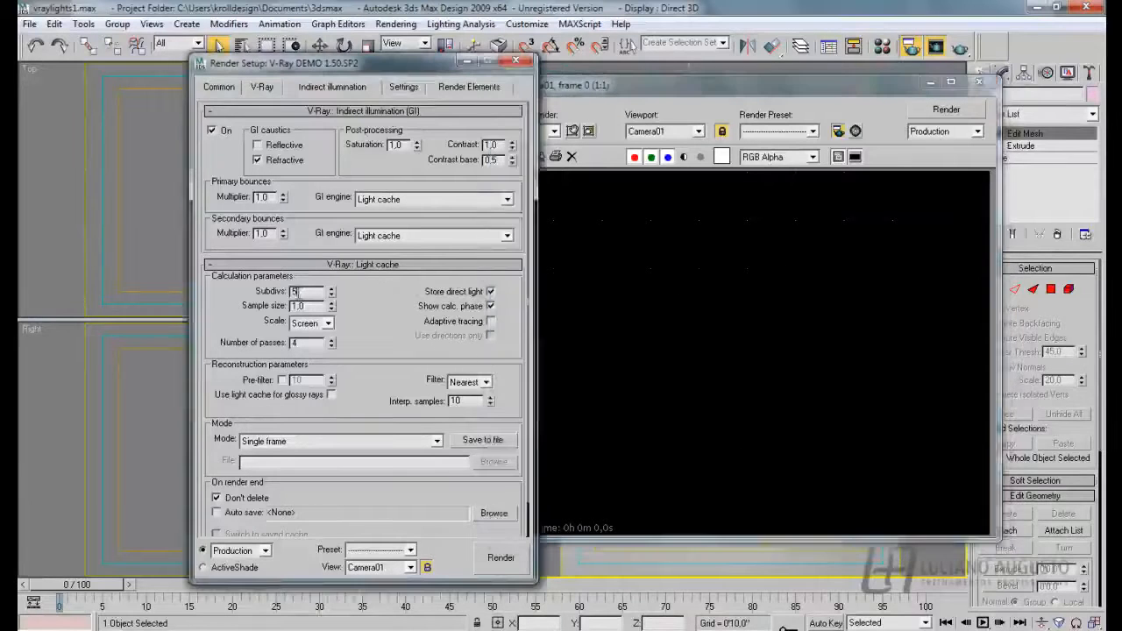
pyautogui.moveTo(642, 91); pyautogui.dragTo(657, 83)
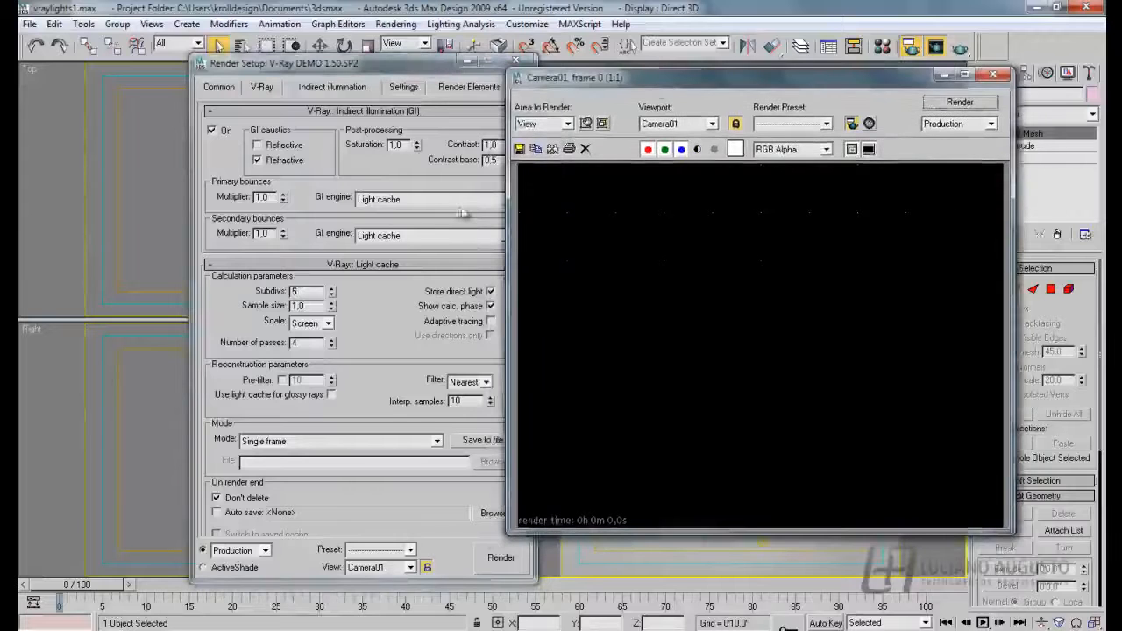
# Move the rendered frame clear of the render settings, set the light cache Subdivs to 50 and render the Camera01 view.
pyautogui.doubleClick(298, 291)
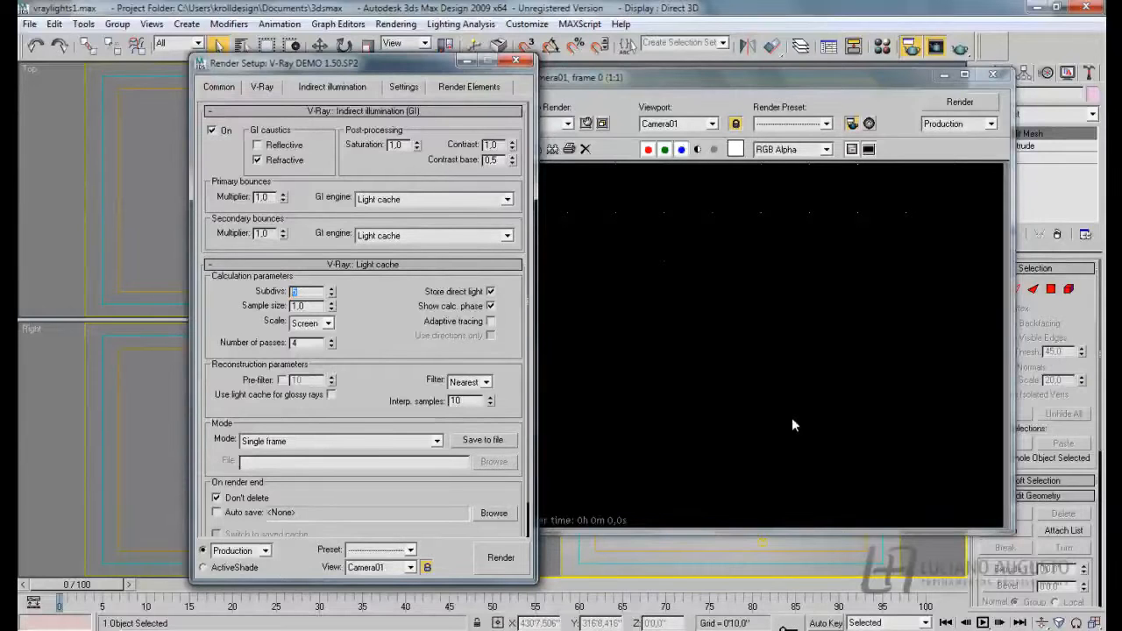
pyautogui.moveTo(710, 80); pyautogui.dragTo(735, 73)
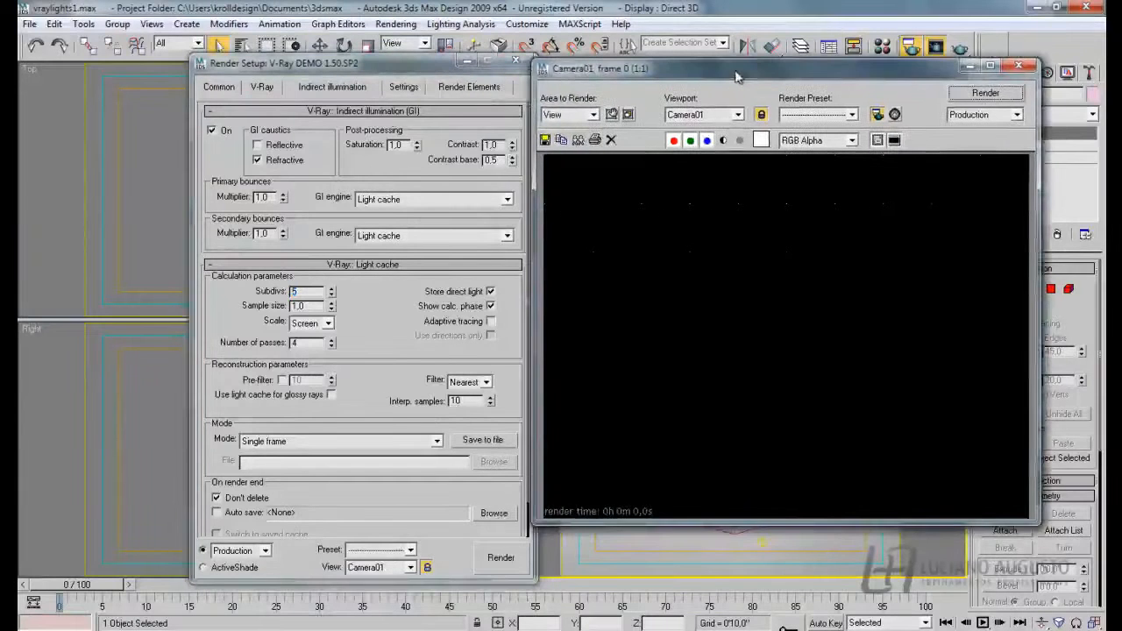
pyautogui.click(307, 293)
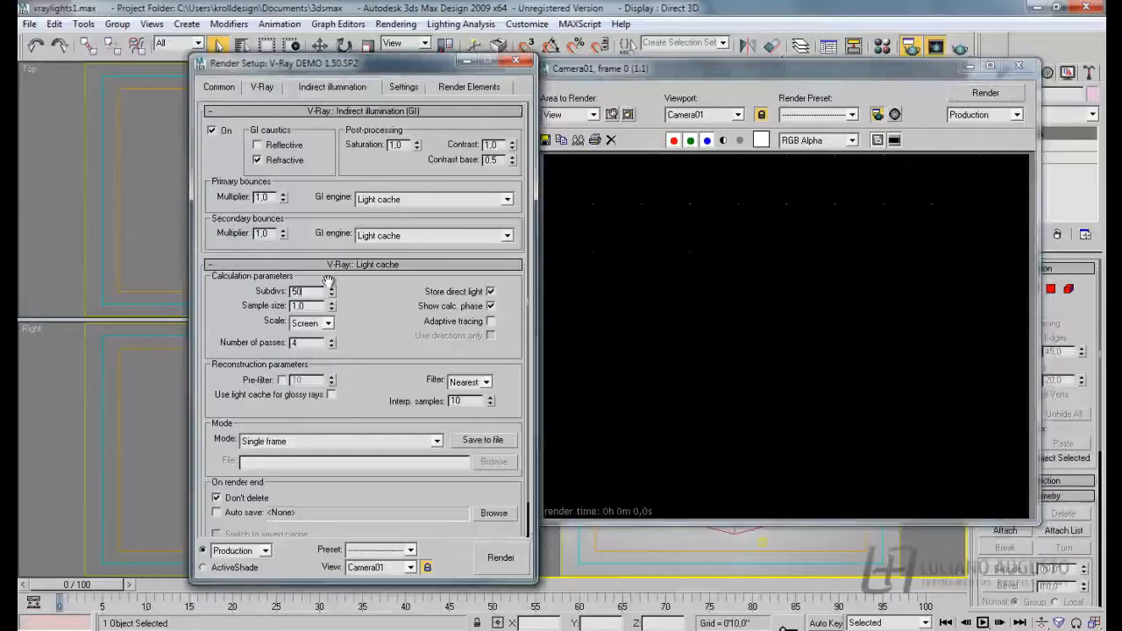
pyautogui.click(989, 95)
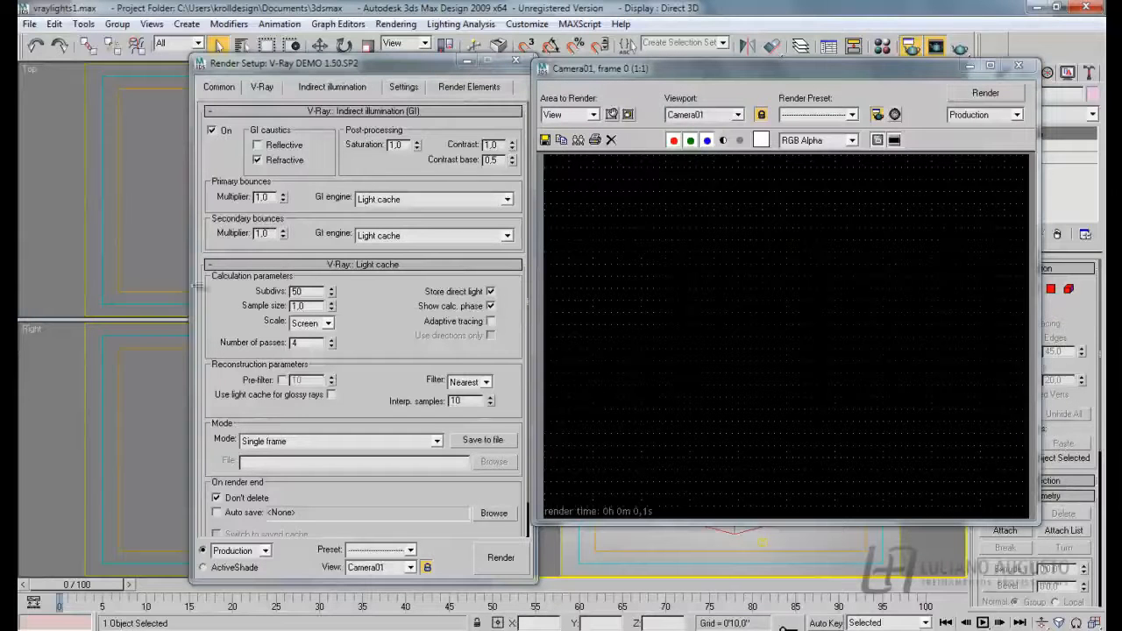
# Set the light cache Subdivs to 100 and render the Camera01 view again.
pyautogui.doubleClick(306, 292)
pyautogui.write('100')
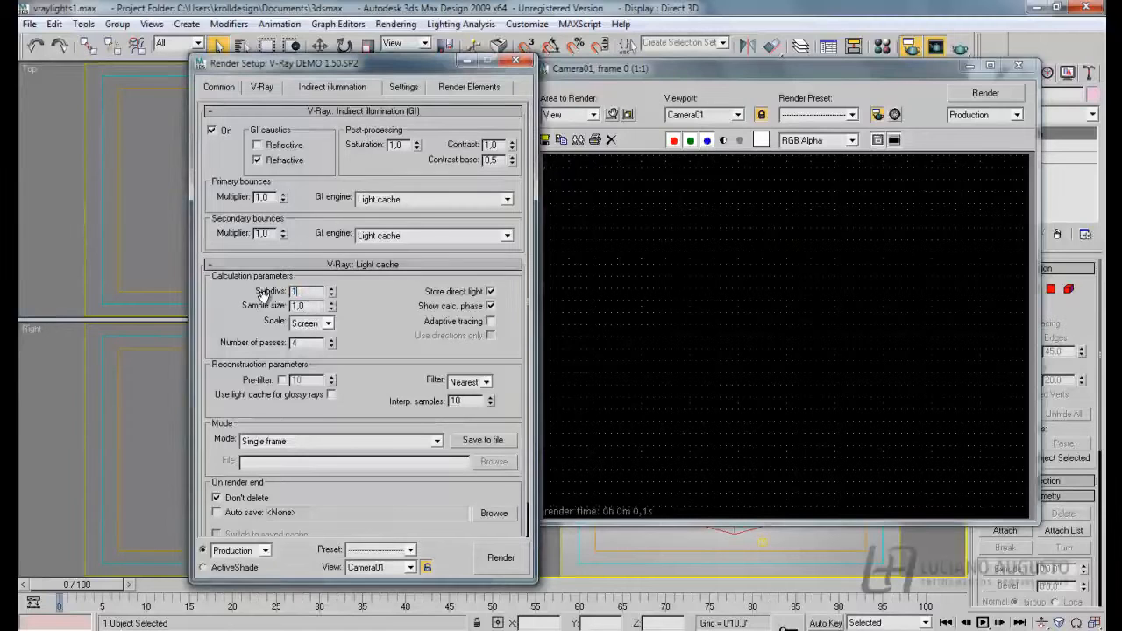
pyautogui.click(988, 92)
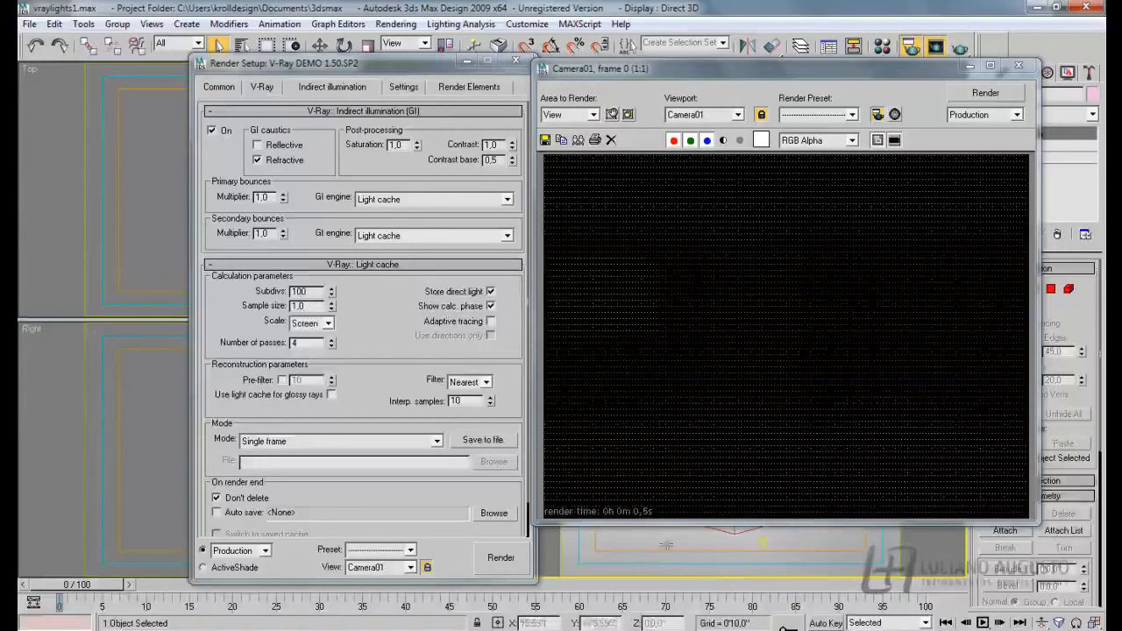
pyautogui.moveTo(647, 629)
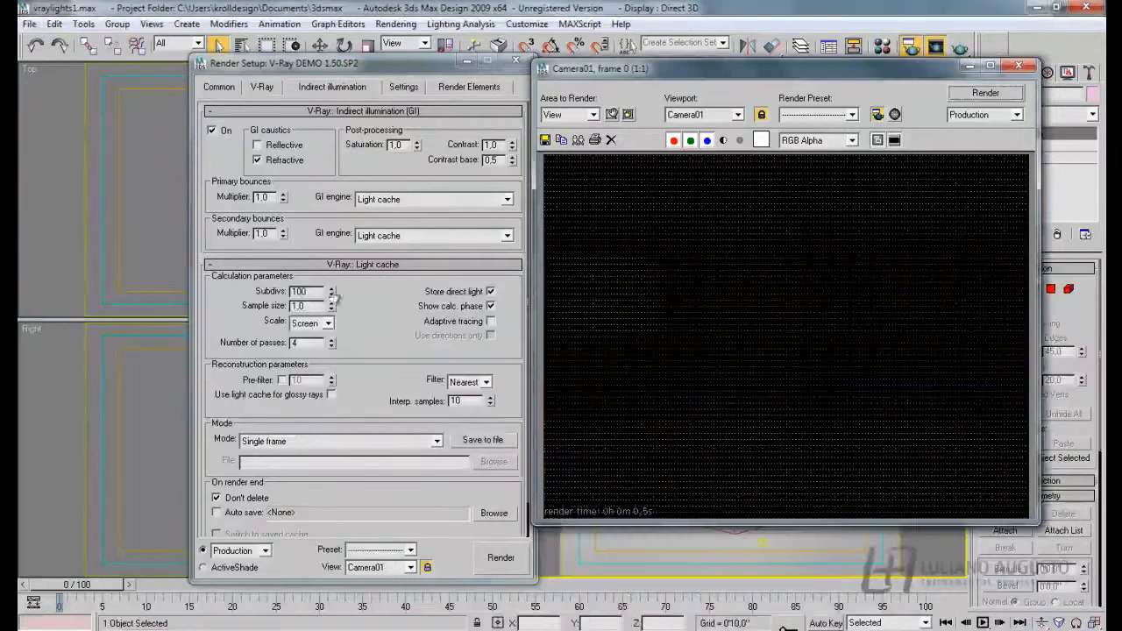
# Set the light cache Subdivs to 250.
pyautogui.click(308, 291)
pyautogui.write('0')
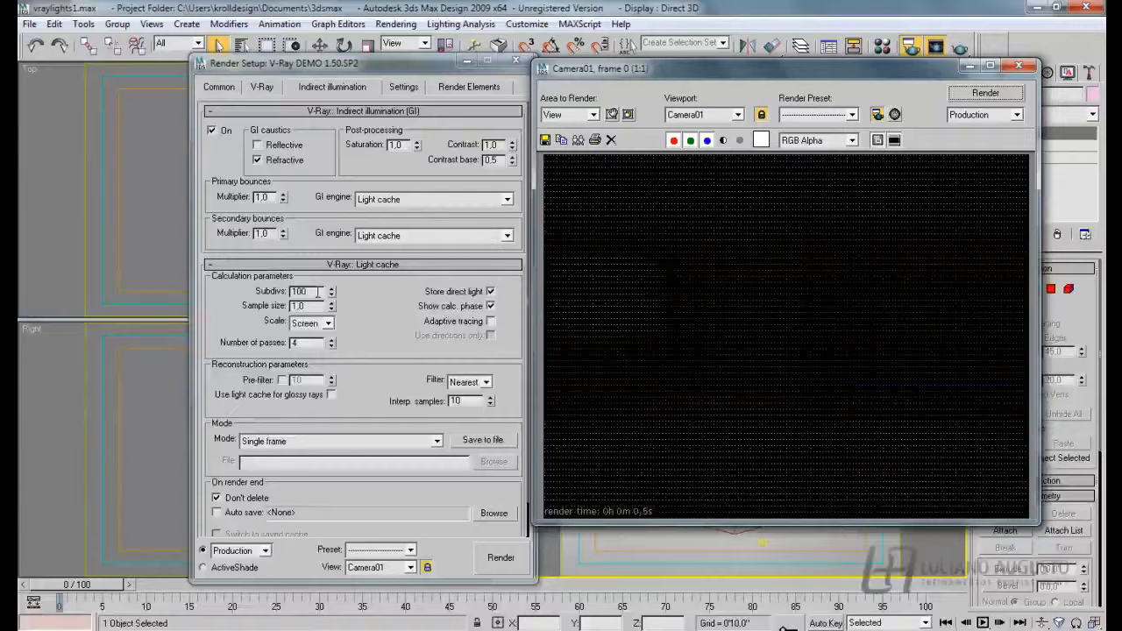
pyautogui.doubleClick(318, 292)
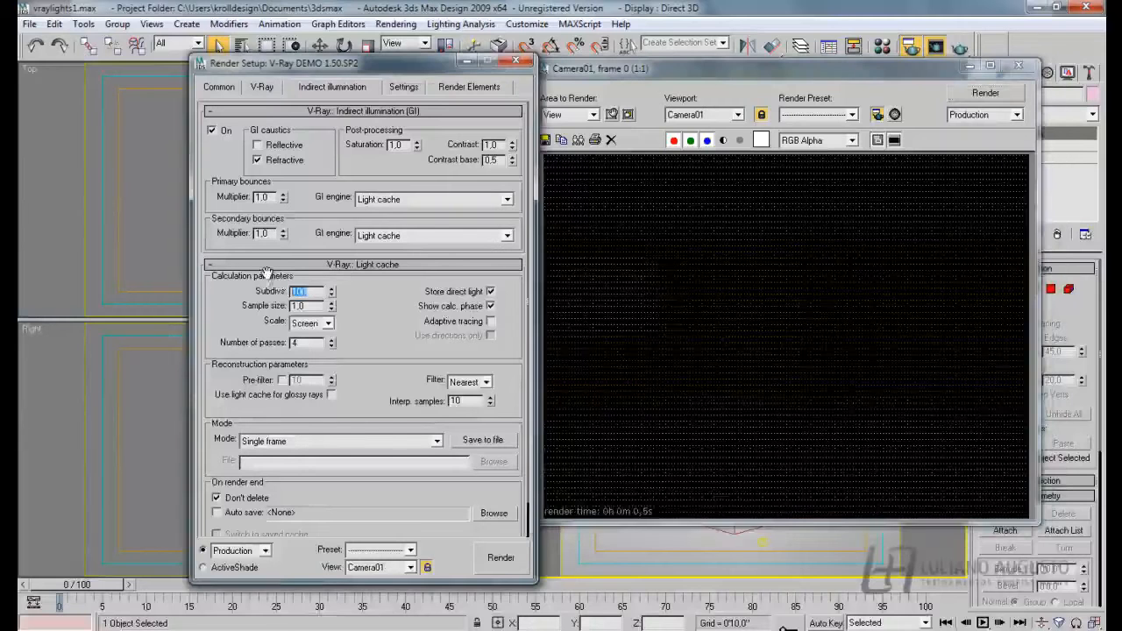
pyautogui.write('250')
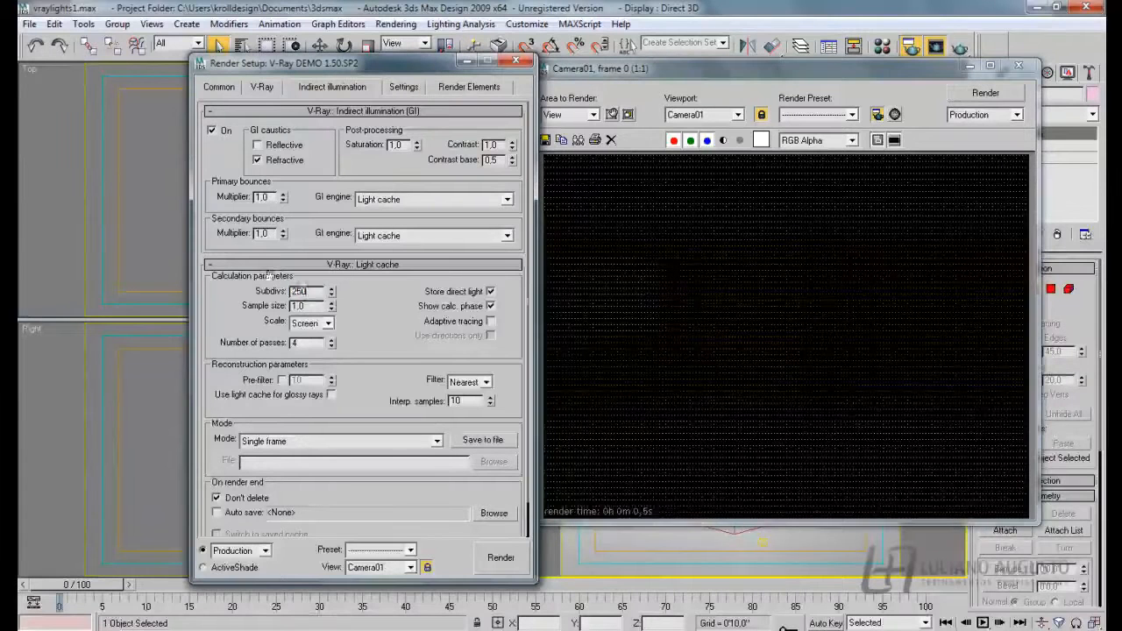
pyautogui.press('Return')
# Set the light cache Subdivs to 1000.
pyautogui.write('100')
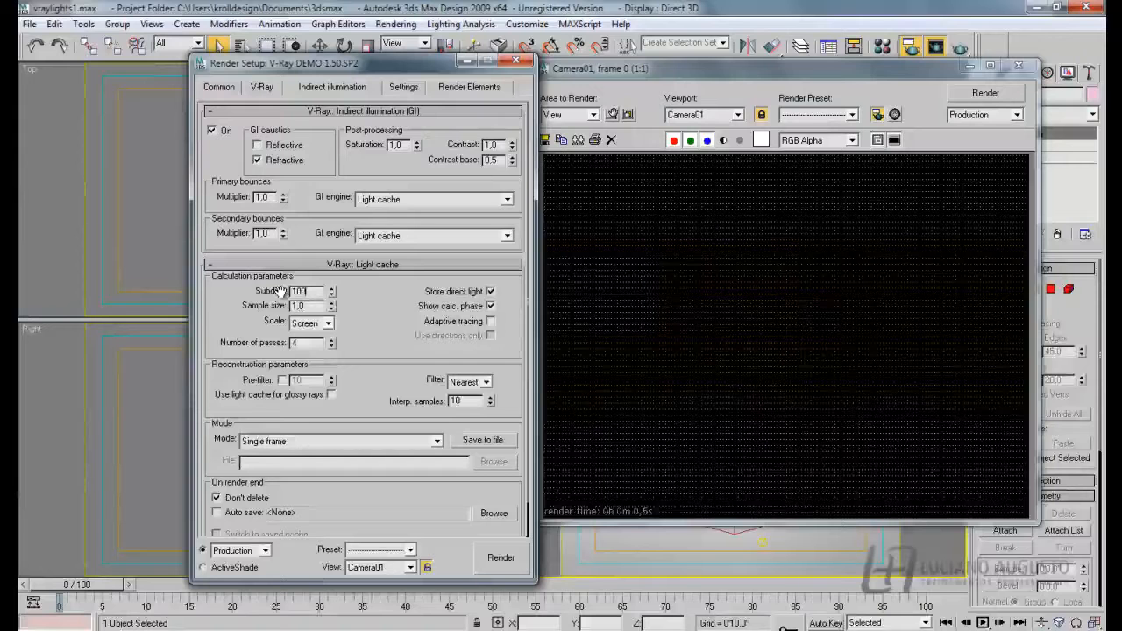
pyautogui.write('0')
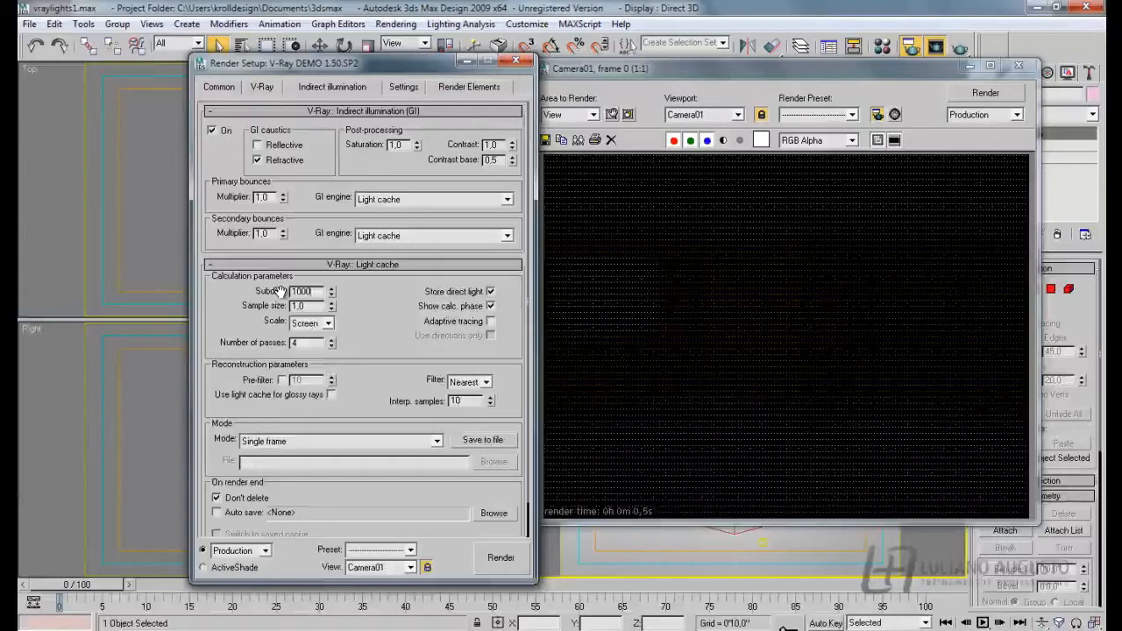
pyautogui.press('BackSpace')
pyautogui.press('BackSpace')
pyautogui.press('BackSpace')
pyautogui.press('BackSpace')
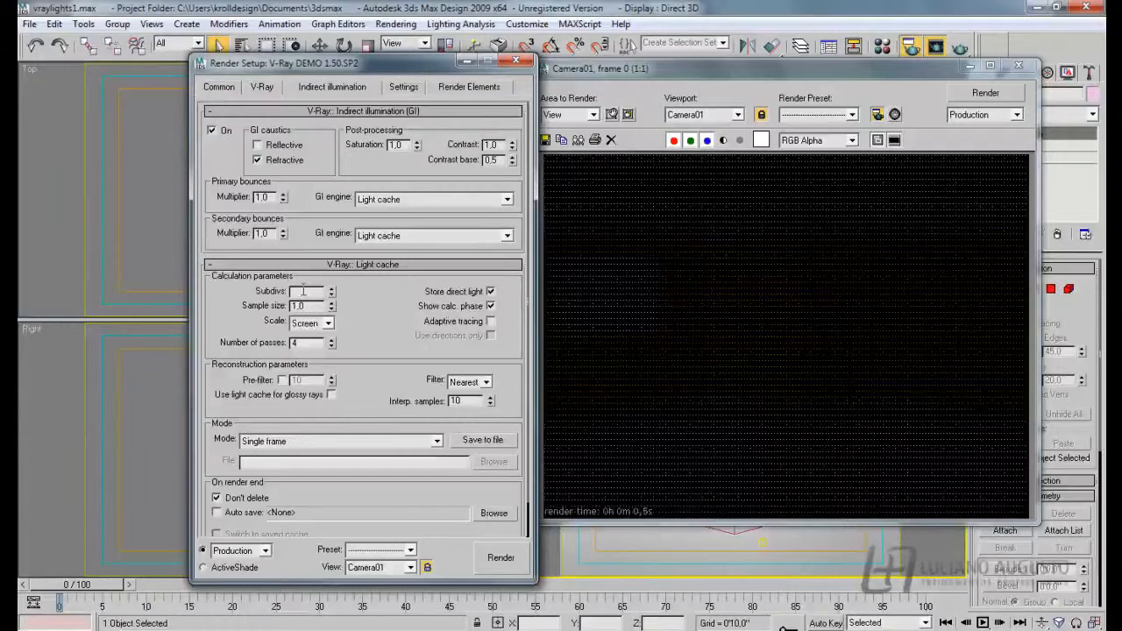
pyautogui.write('1')
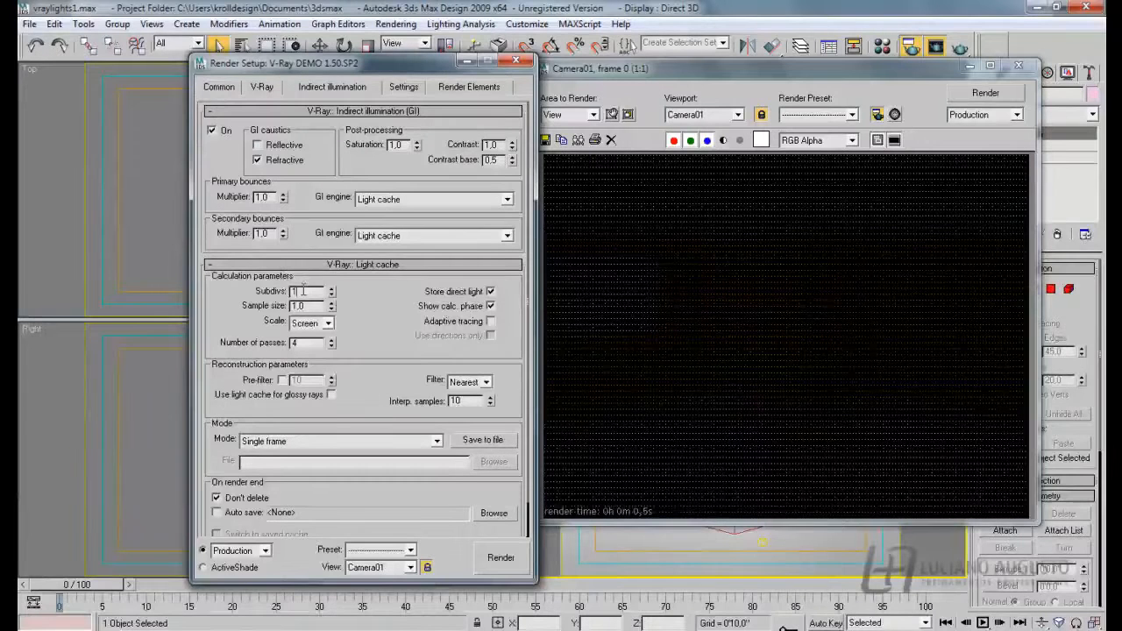
pyautogui.write('000')
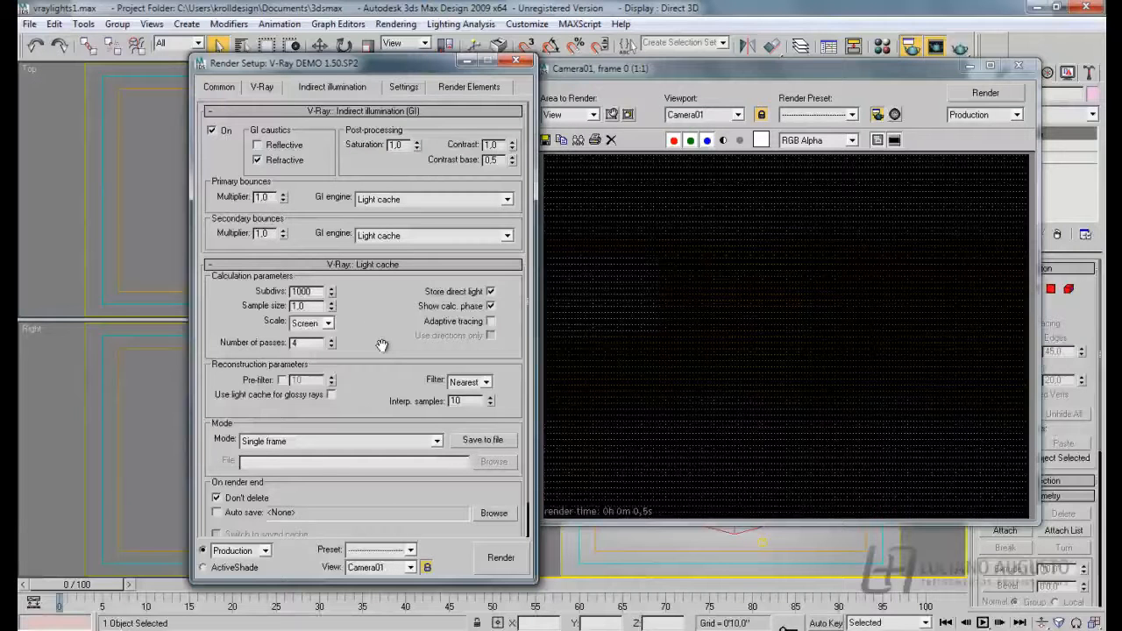
pyautogui.click(640, 630)
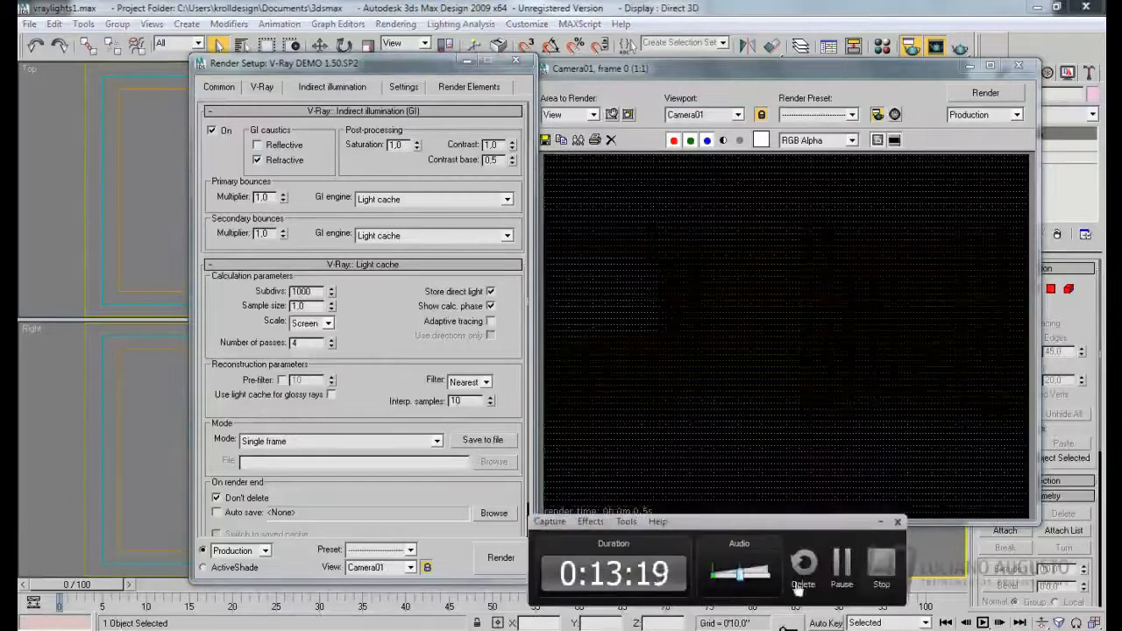
pyautogui.click(841, 565)
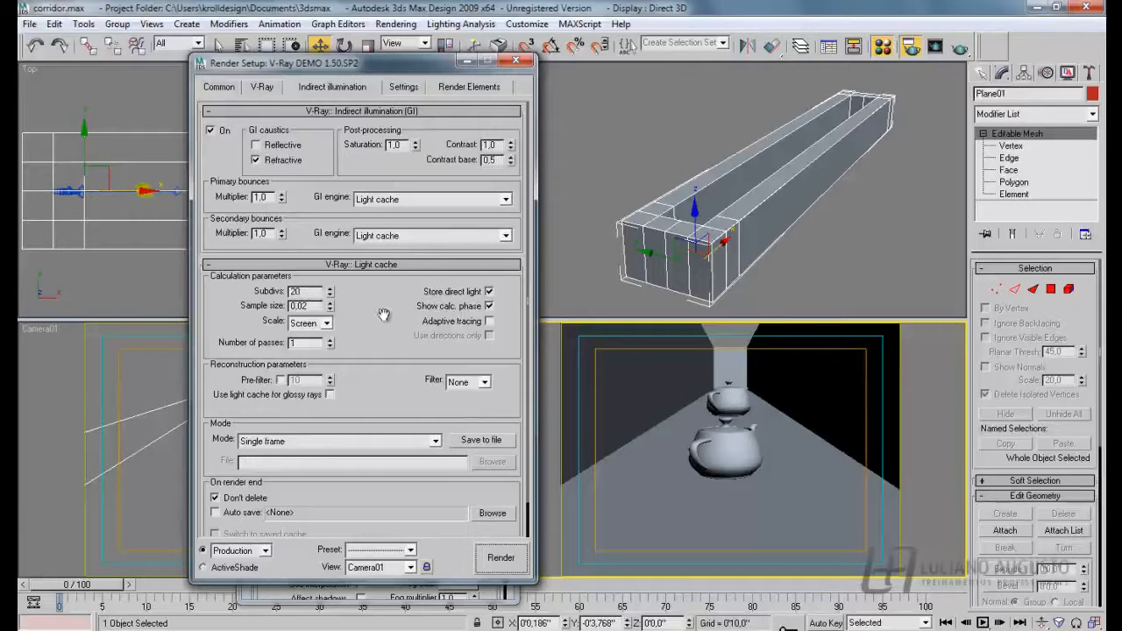
# Render the corridor scene's Camera01 view, set the light cache Sample size to 0,5 and render it again for comparison.
pyautogui.click(500, 558)
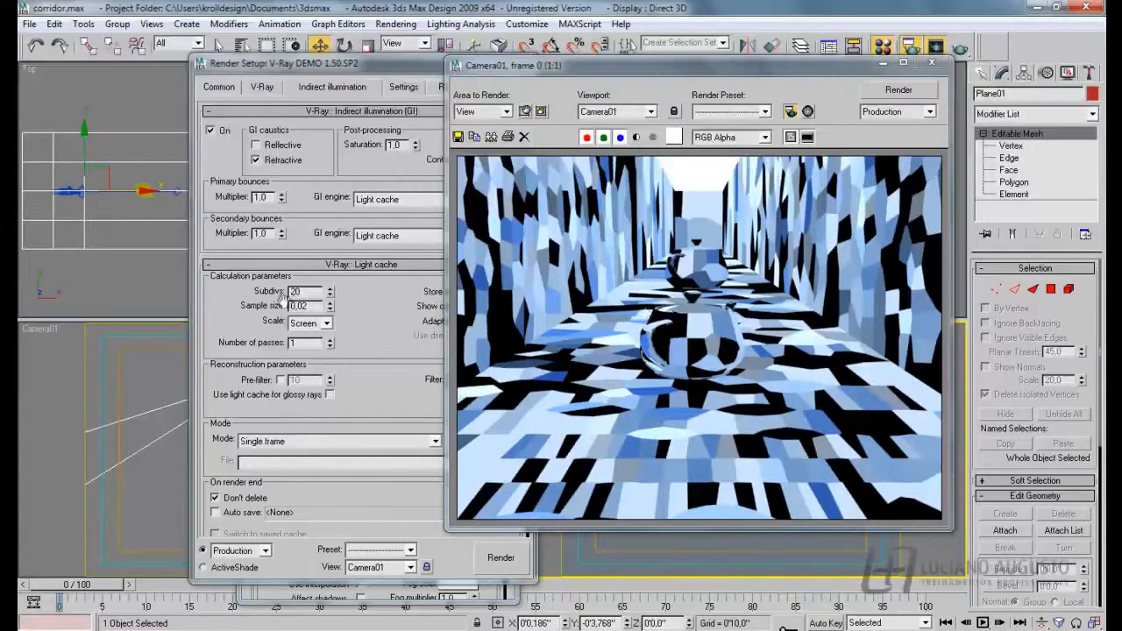
pyautogui.click(315, 307)
pyautogui.moveTo(303, 306); pyautogui.dragTo(290, 309)
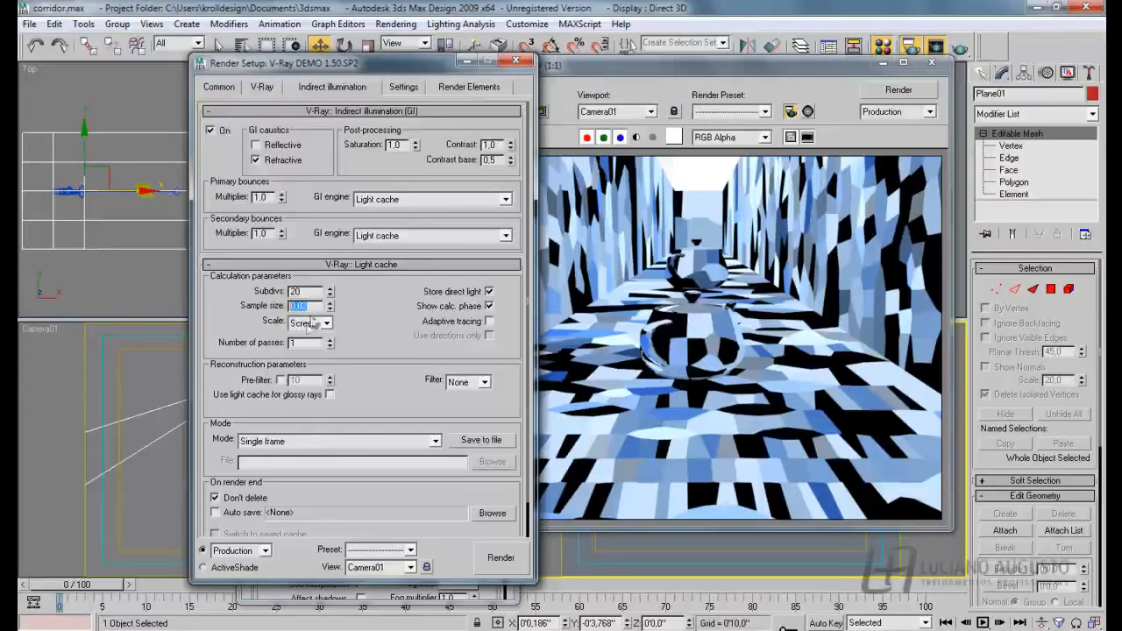
pyautogui.moveTo(314, 308); pyautogui.dragTo(300, 307)
pyautogui.write('5')
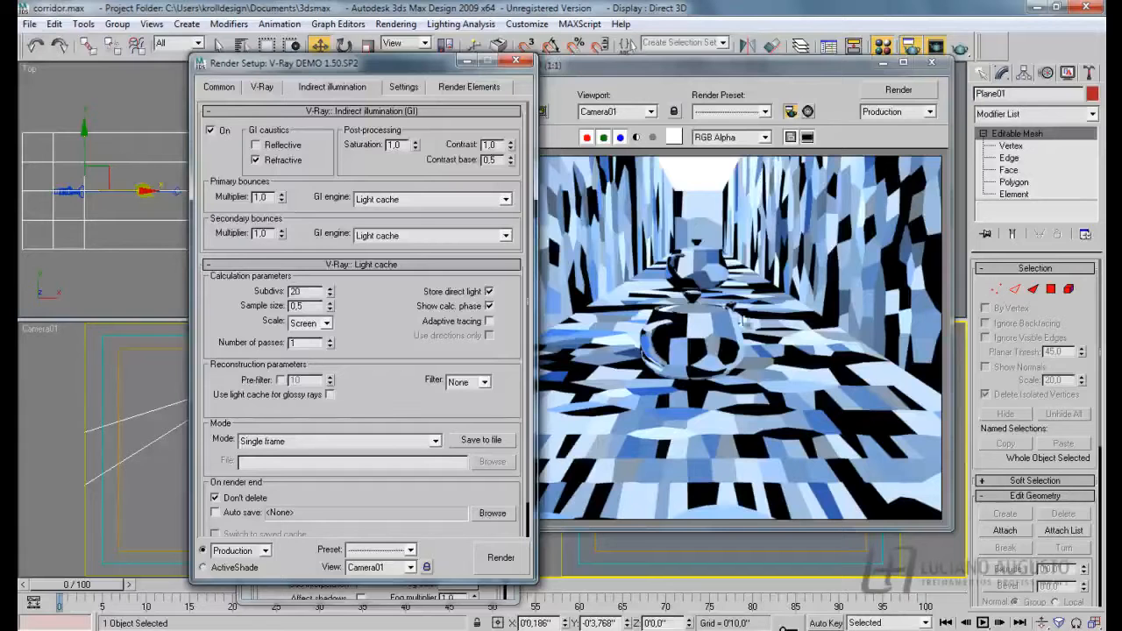
pyautogui.click(896, 90)
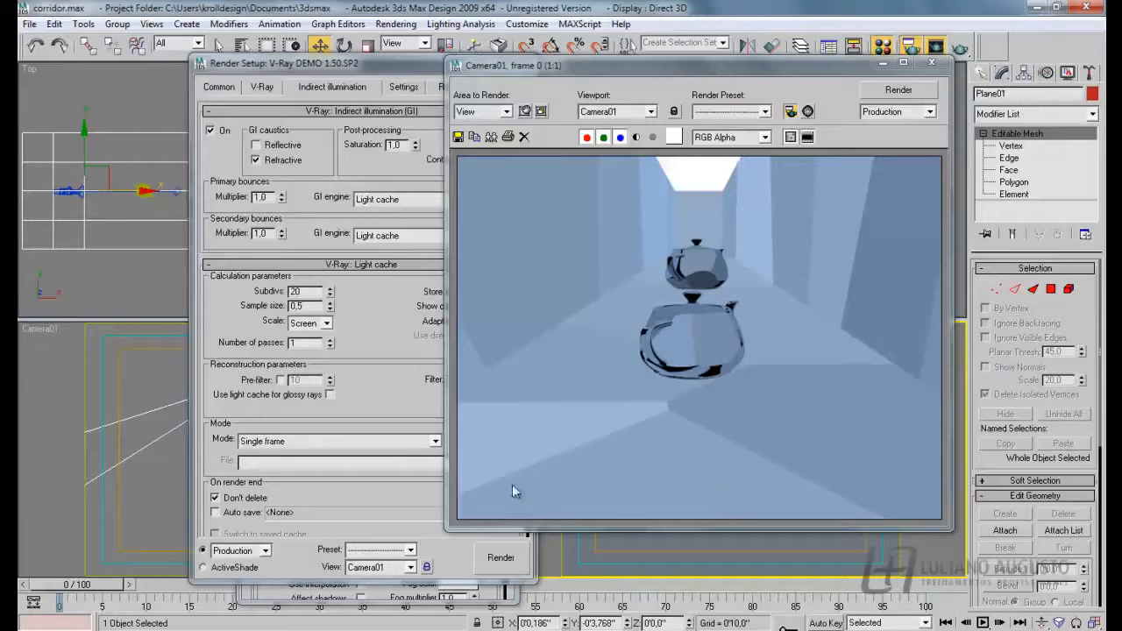
# Set the light cache Sample size back to 0,02 and render the corridor view.
pyautogui.click(312, 307)
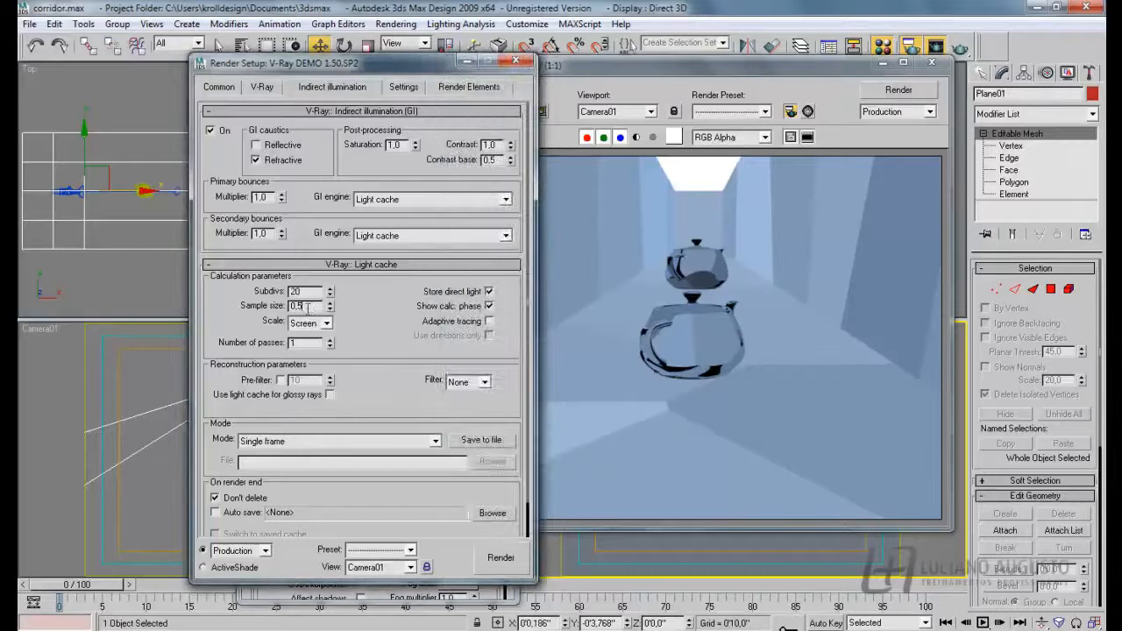
pyautogui.write('0,02')
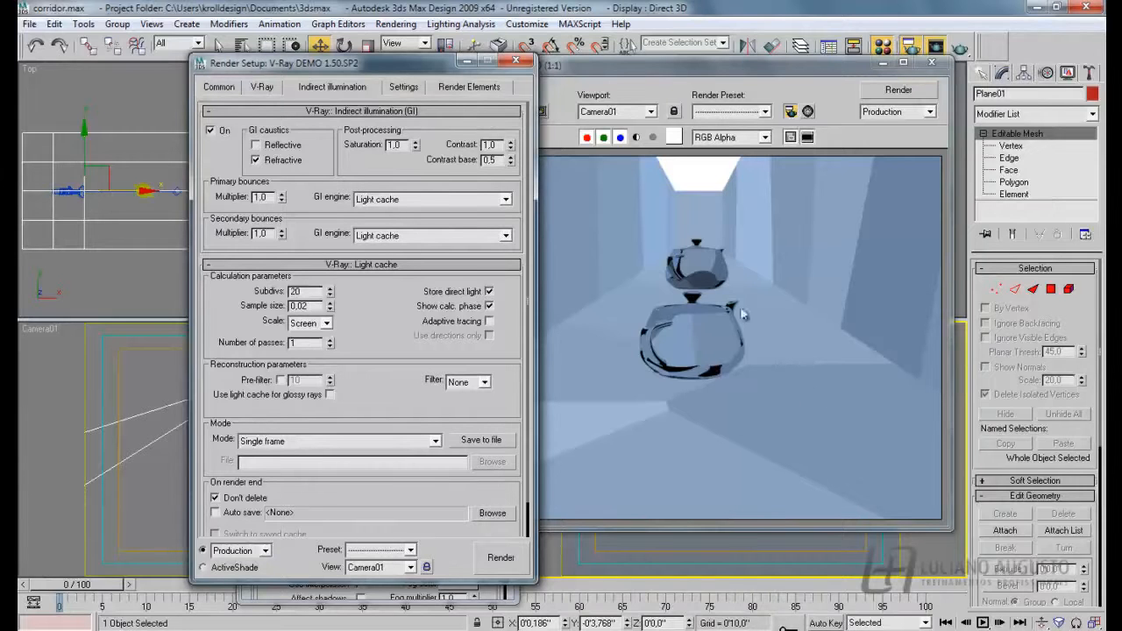
pyautogui.click(501, 557)
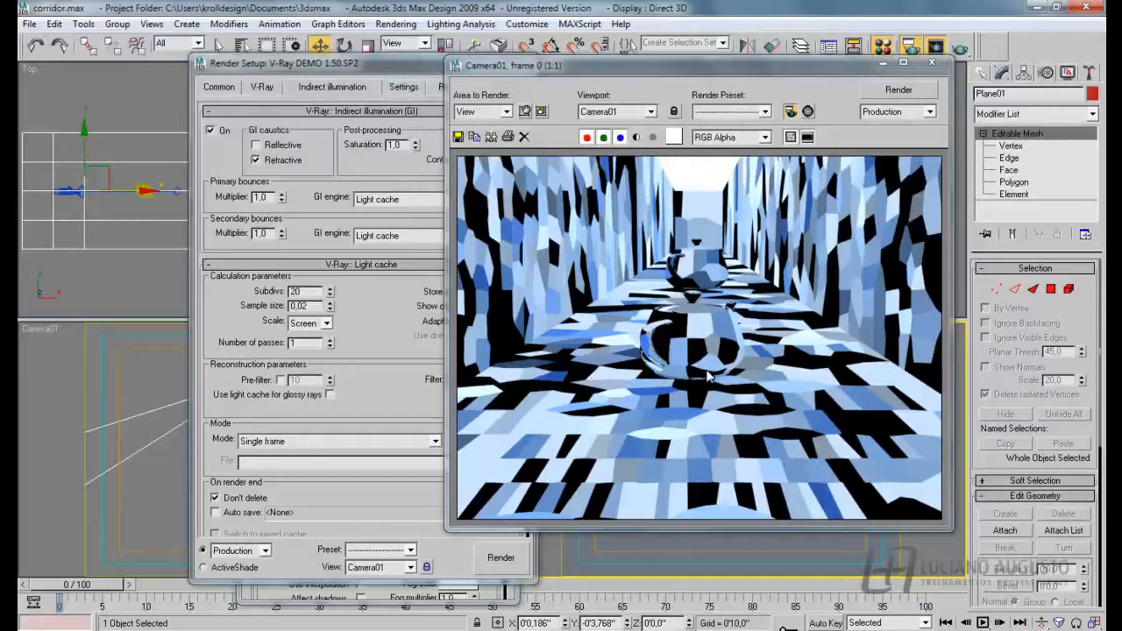
# Raise the light cache Subdivs to 200 and render the corridor view.
pyautogui.doubleClick(305, 292)
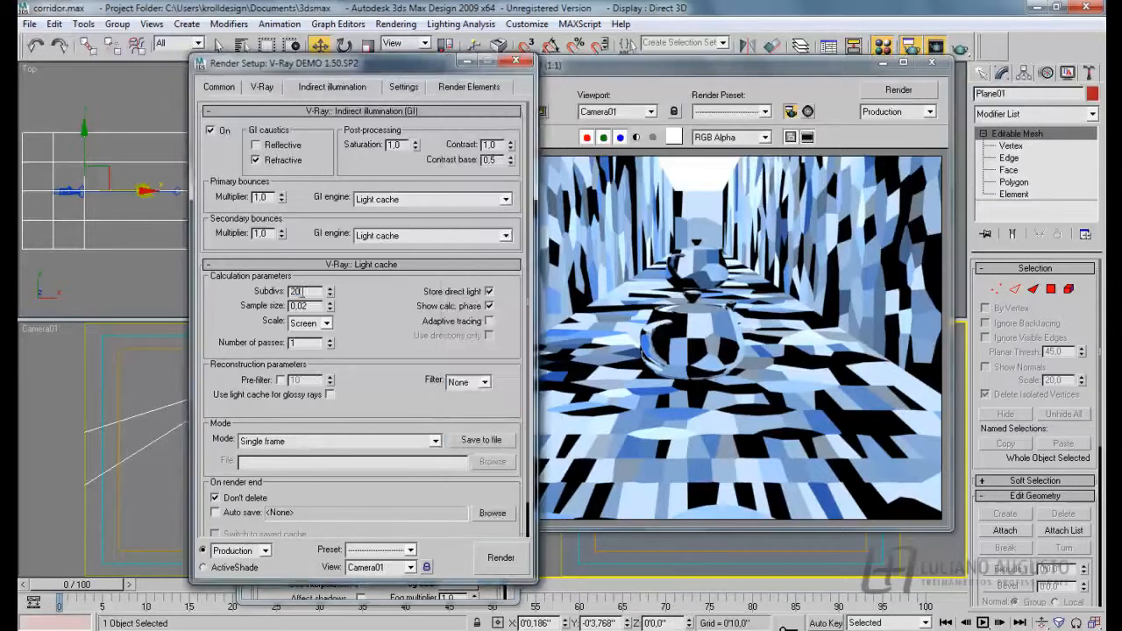
pyautogui.write('2')
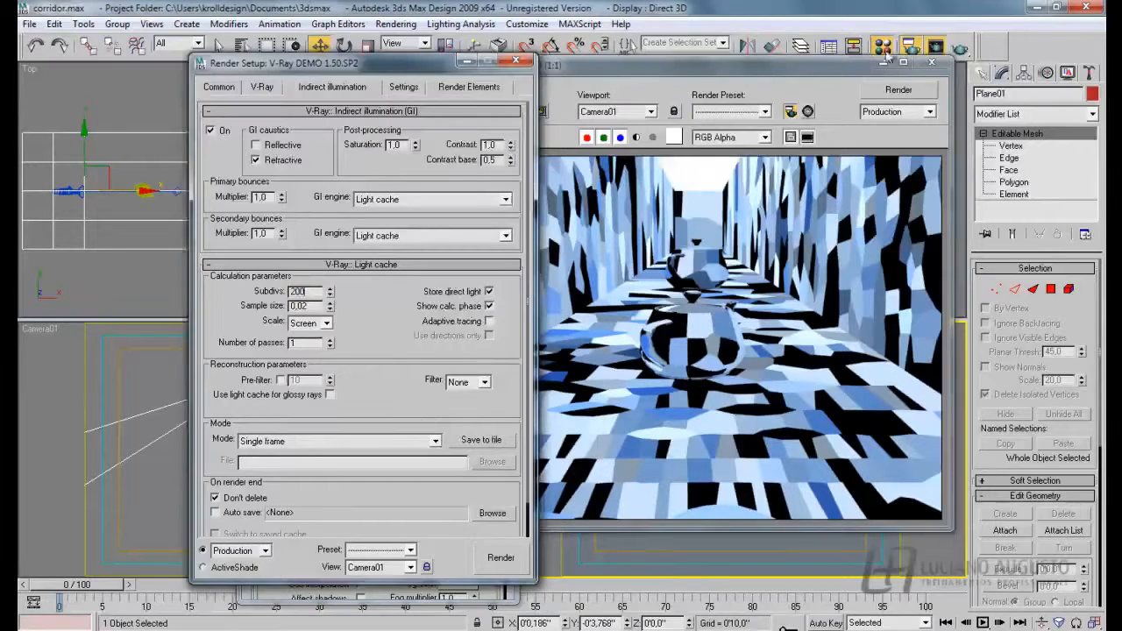
pyautogui.click(899, 89)
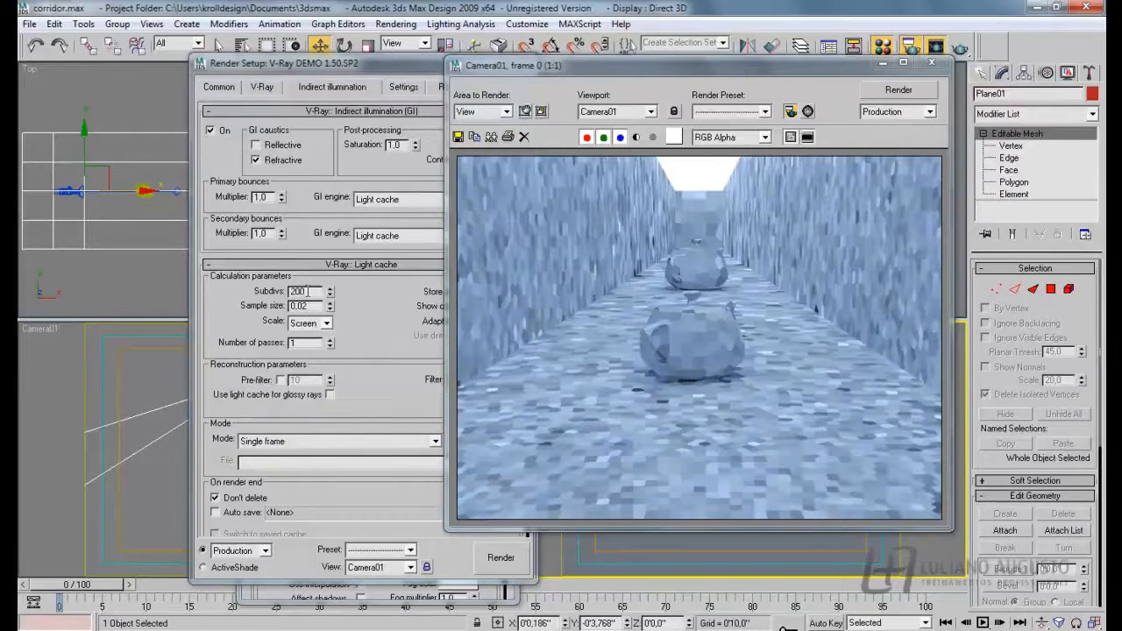
# Set the light cache Sample size to 0,5 and render the corridor with the same Subdivs.
pyautogui.click(305, 305)
pyautogui.moveTo(301, 306); pyautogui.dragTo(290, 306)
pyautogui.write('0,5')
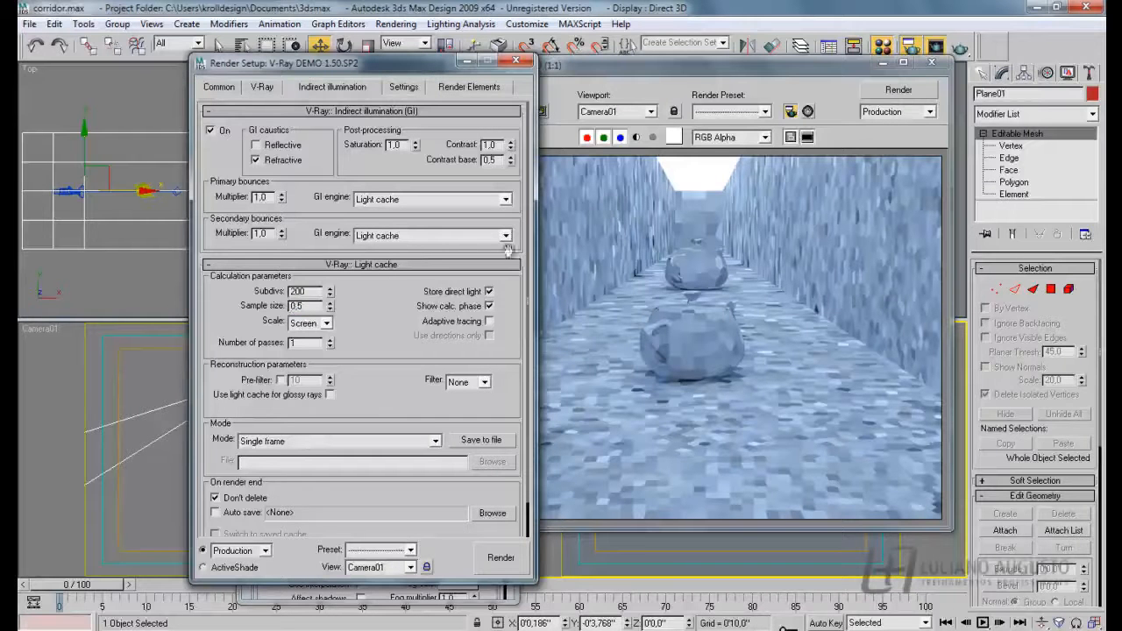
pyautogui.click(496, 561)
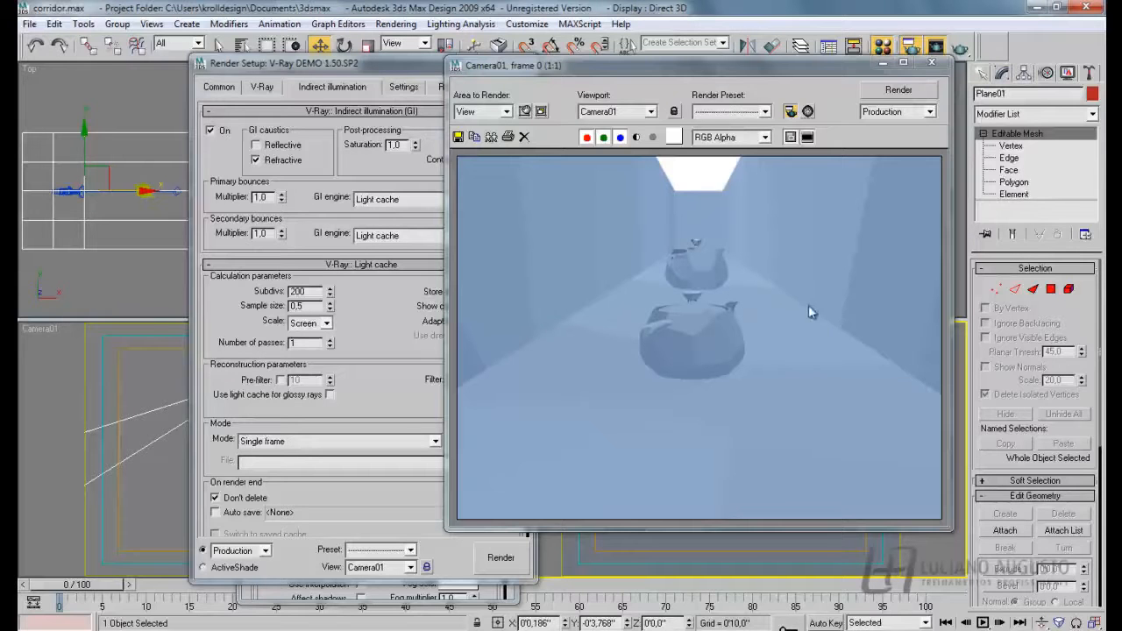
# Set the light cache Sample size to 0,05 and the Subdivs to 1000, and render the Camera01 view.
pyautogui.click(313, 305)
pyautogui.press('BackSpace')
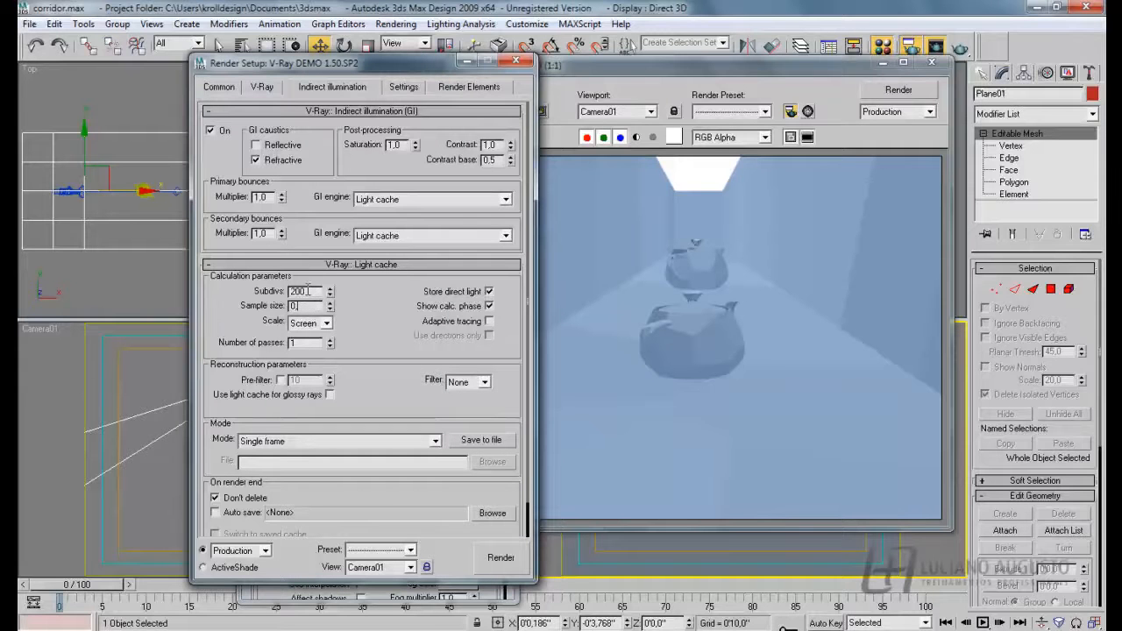
pyautogui.write('05')
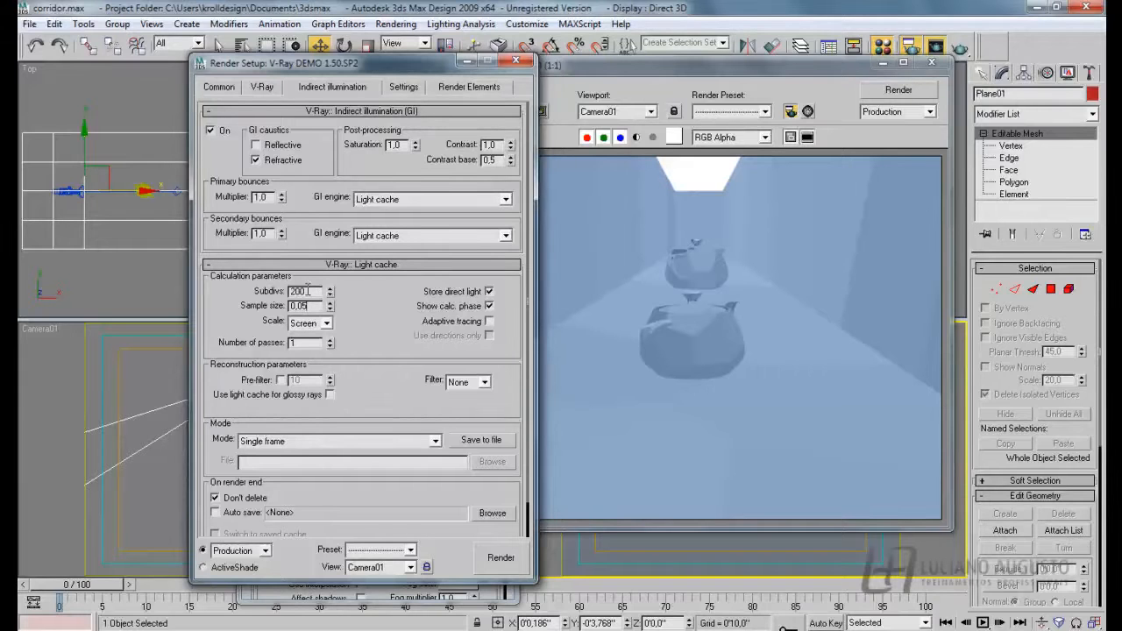
pyautogui.moveTo(307, 290); pyautogui.dragTo(280, 289)
pyautogui.click(500, 558)
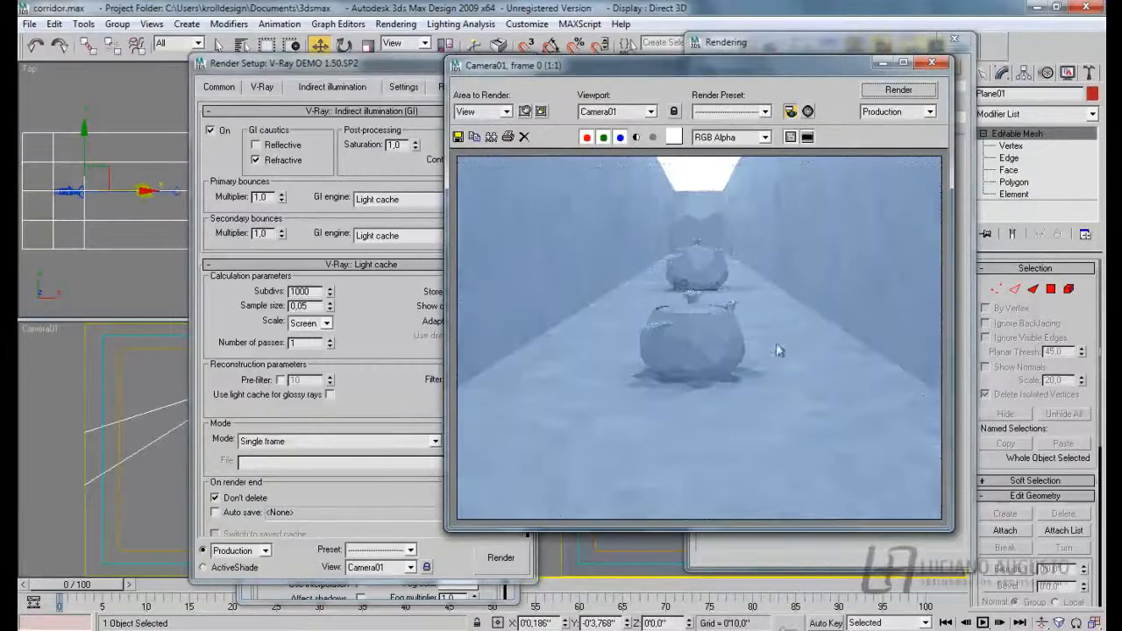
# Move the rendered frame aside to view the light cache Filter setting and the progress of the running render.
pyautogui.moveTo(628, 70); pyautogui.dragTo(694, 97)
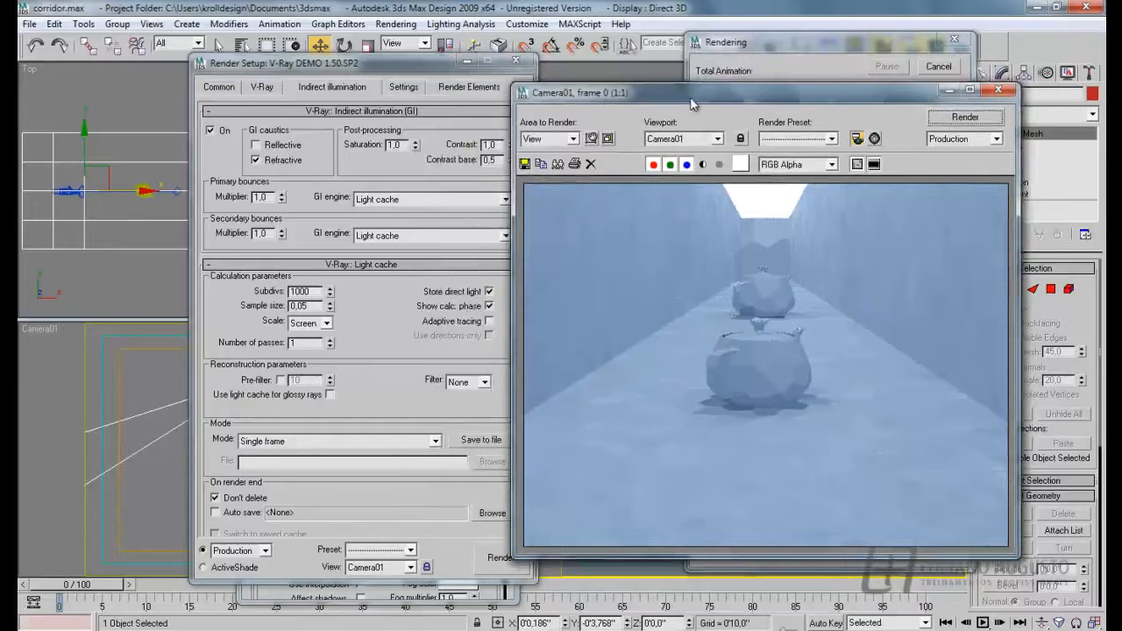
pyautogui.click(482, 385)
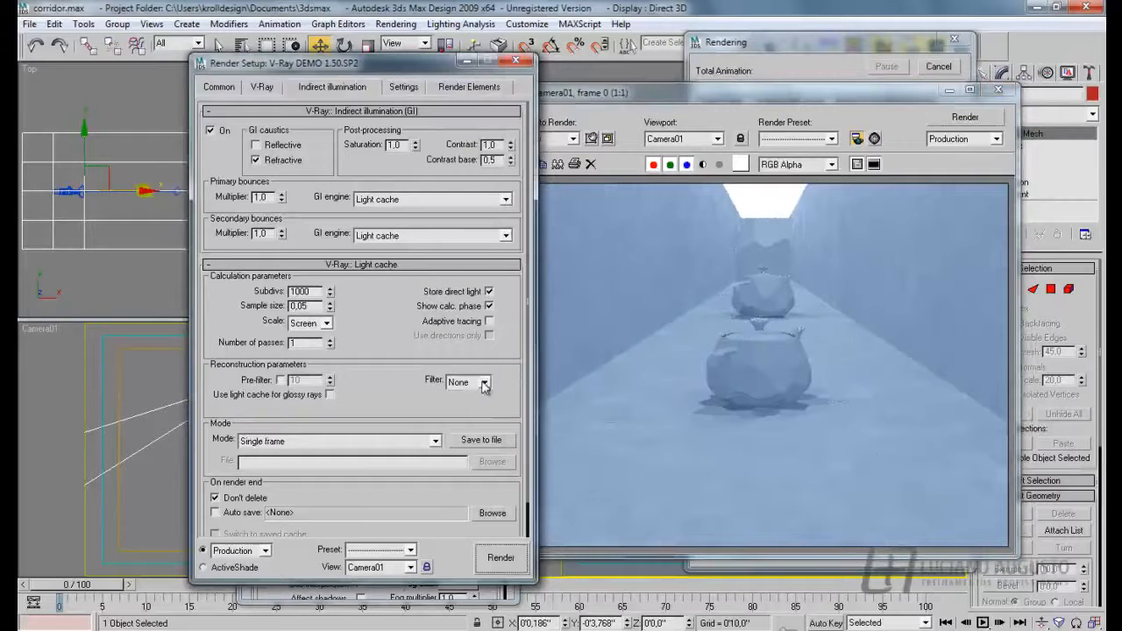
pyautogui.moveTo(862, 86); pyautogui.dragTo(815, 161)
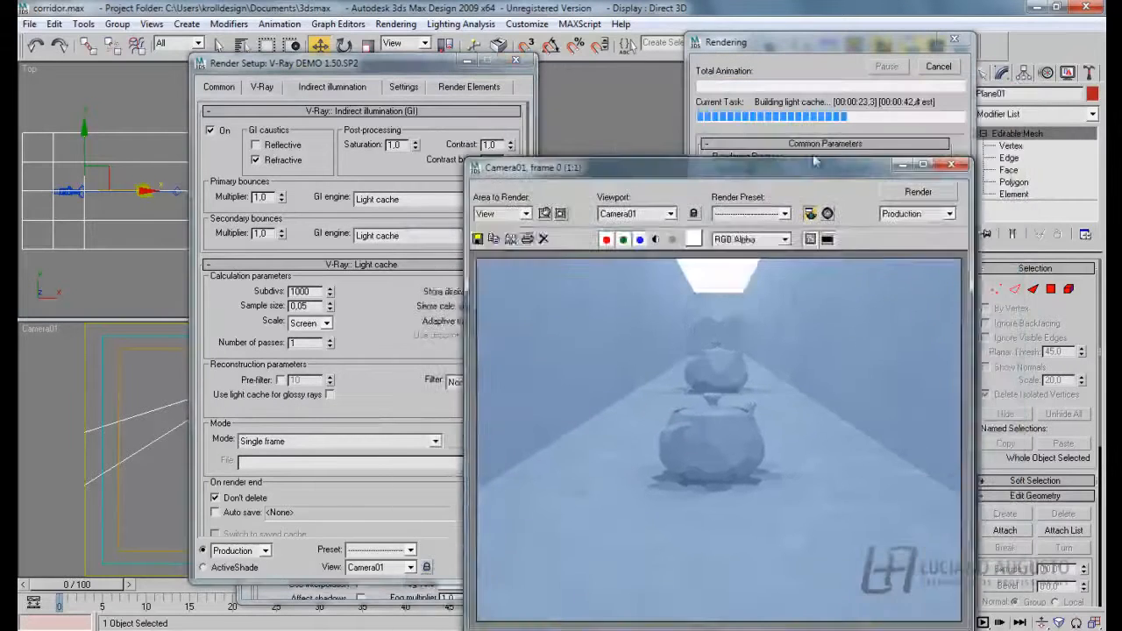
# Cancel the running render and set the light cache Filter to Nearest, keeping the rendered frame beside the settings.
pyautogui.click(935, 67)
pyautogui.moveTo(694, 167); pyautogui.dragTo(761, 161)
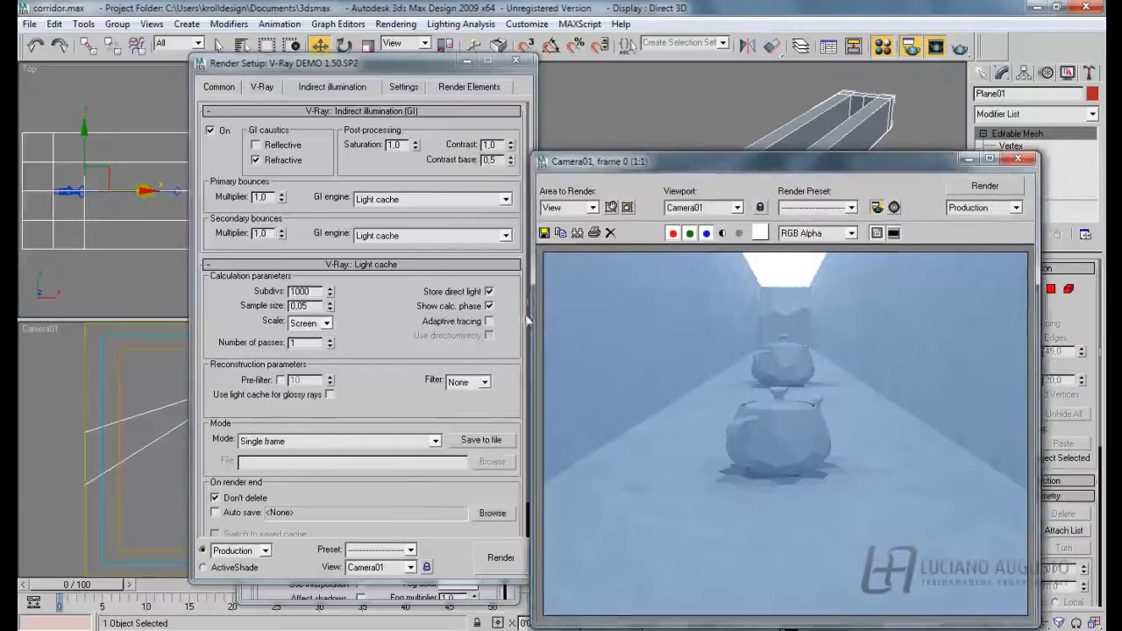
pyautogui.click(482, 383)
pyautogui.click(464, 404)
pyautogui.moveTo(659, 168); pyautogui.dragTo(575, 104)
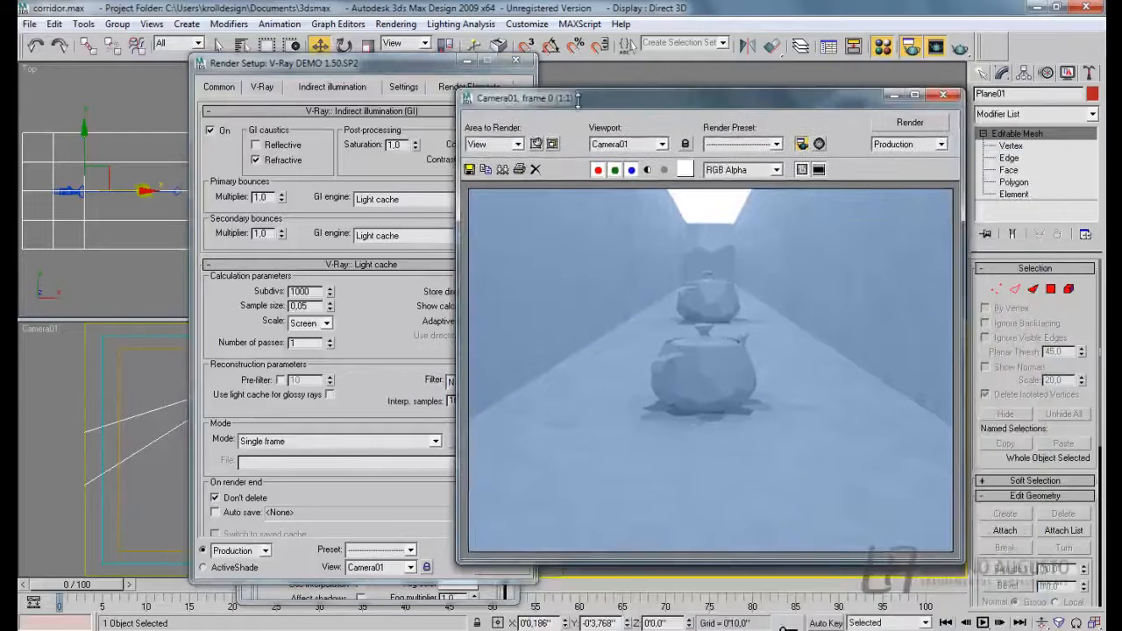
# Set the light cache Subdivs to 800 and render the Camera01 view.
pyautogui.moveTo(311, 292); pyautogui.dragTo(245, 291)
pyautogui.write('8')
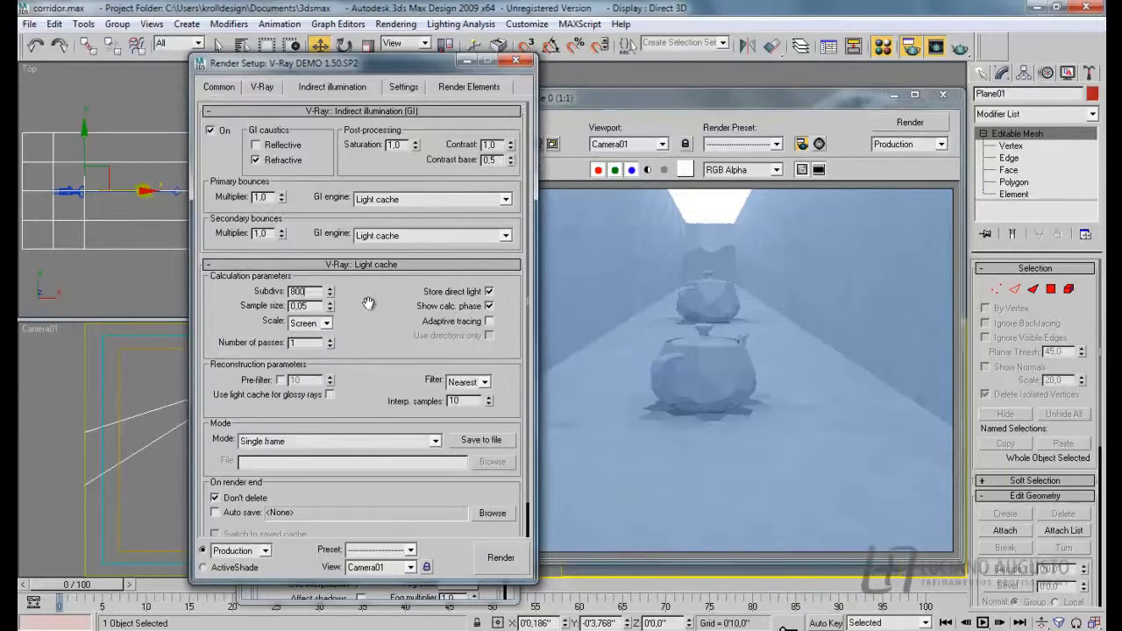
pyautogui.click(932, 123)
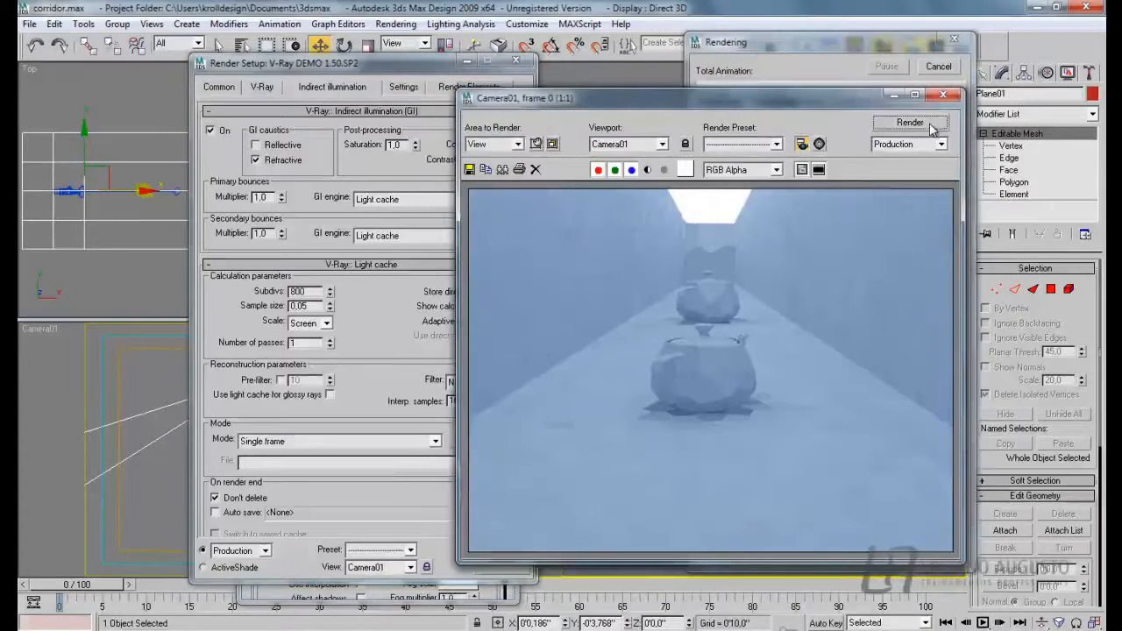
pyautogui.moveTo(809, 104); pyautogui.dragTo(885, 171)
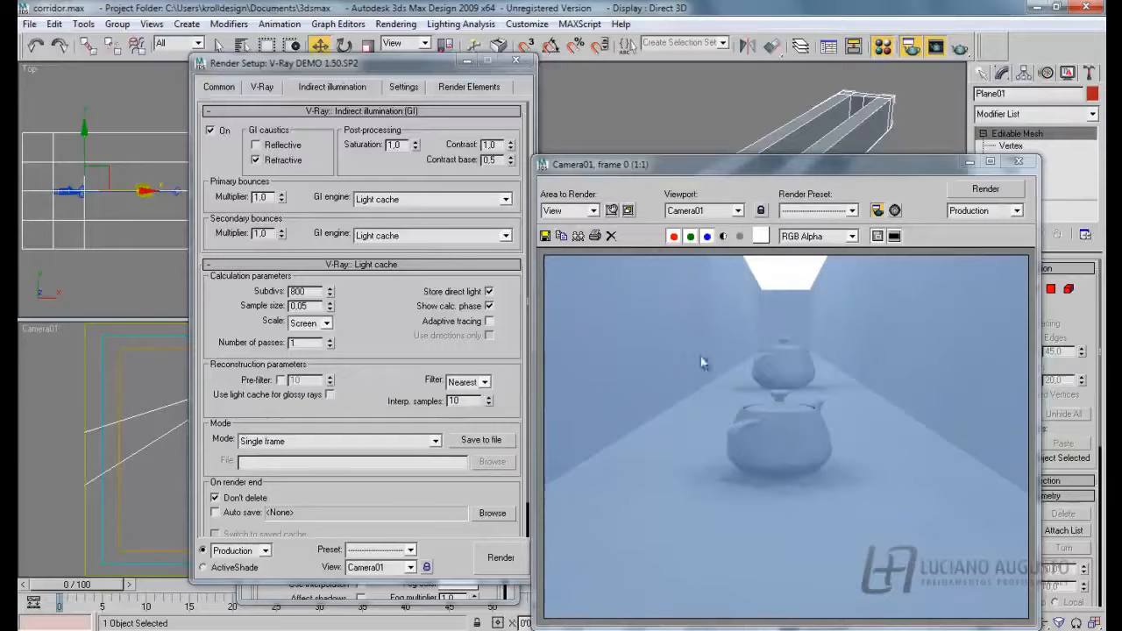
# Switch the primary bounces GI engine to Irradiance map and render the corridor.
pyautogui.click(506, 201)
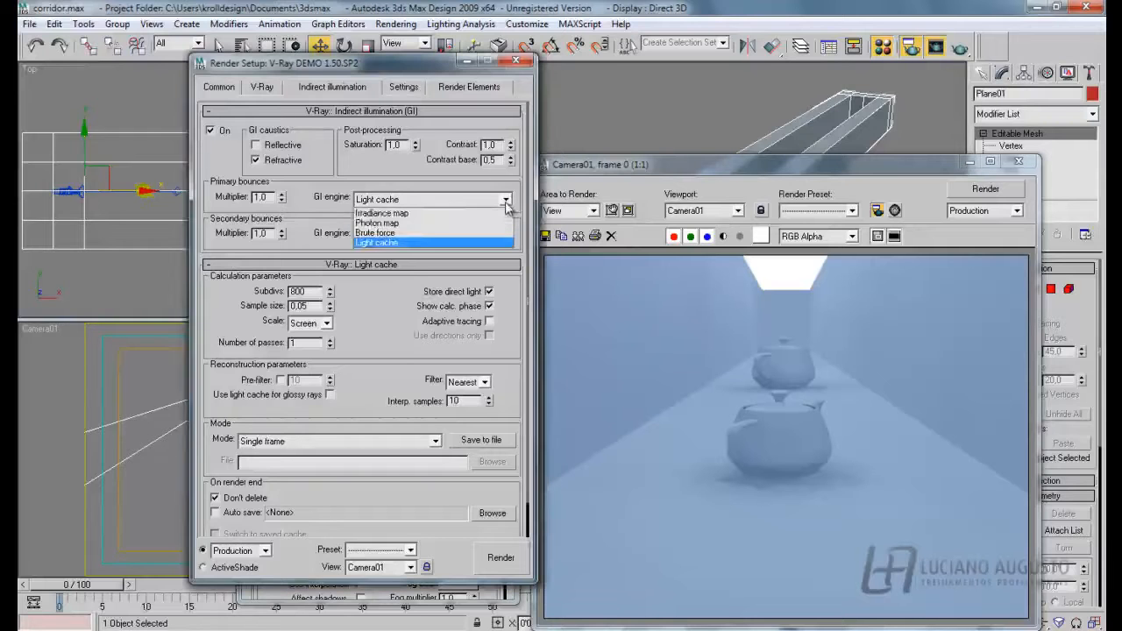
pyautogui.click(426, 210)
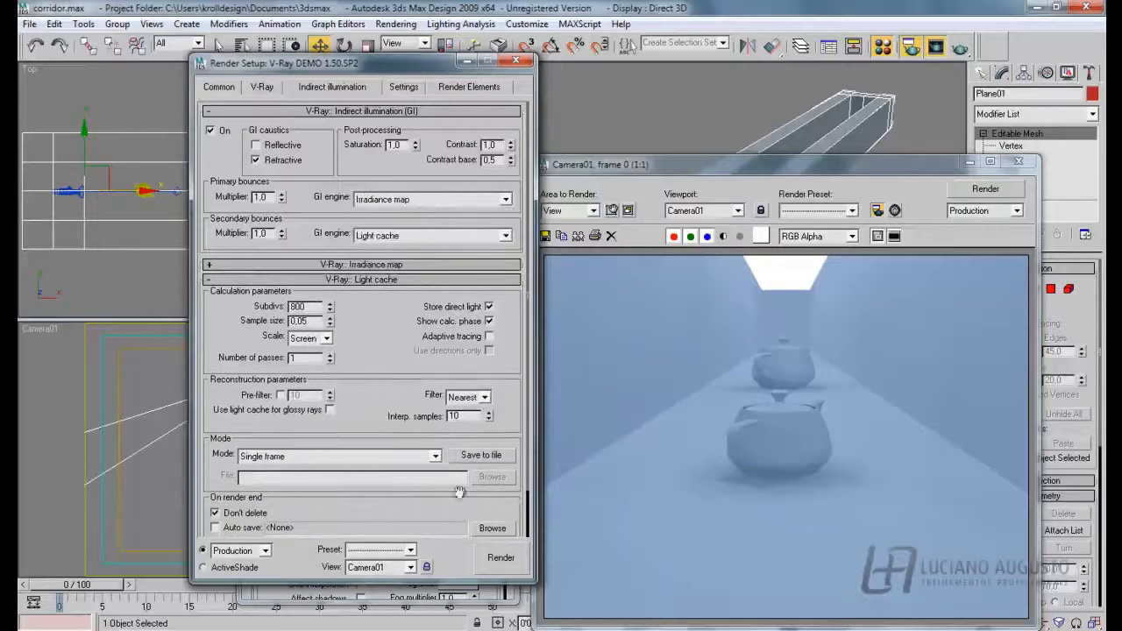
pyautogui.click(500, 561)
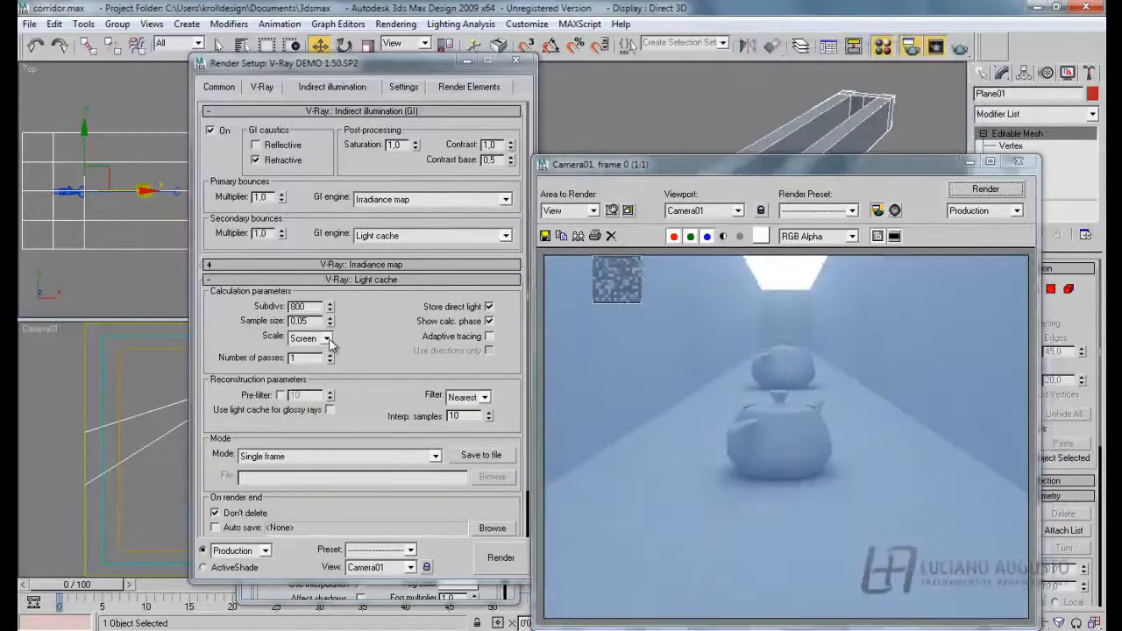
# Examine the Screen and World choices for the light cache Scale without changing the setting.
pyautogui.click(326, 340)
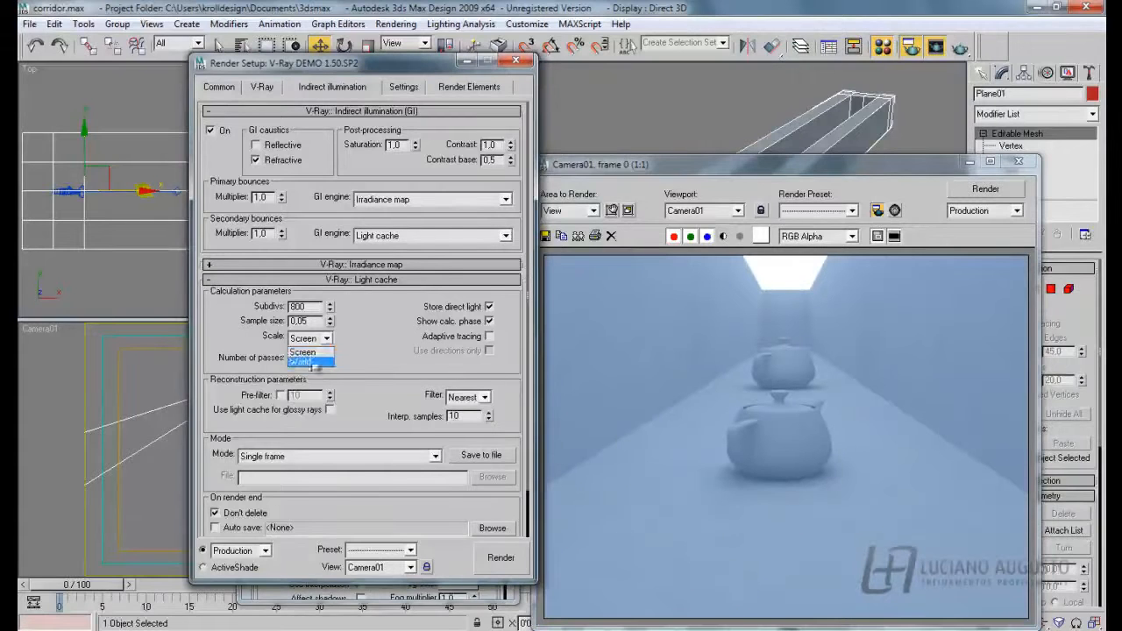
pyautogui.click(370, 339)
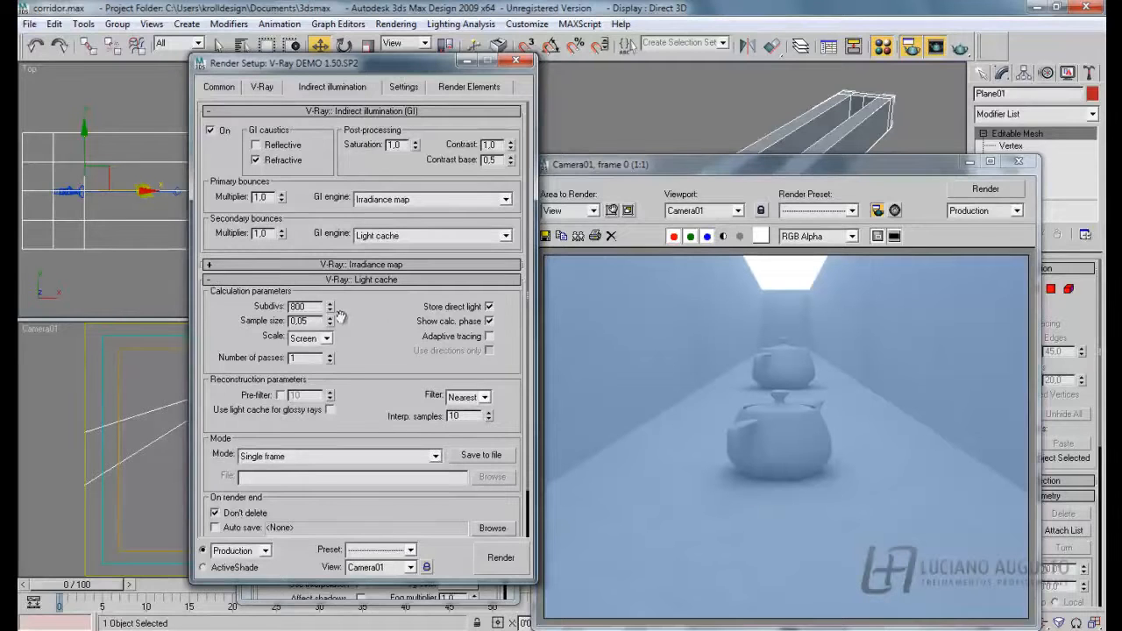
pyautogui.click(327, 338)
pyautogui.click(378, 354)
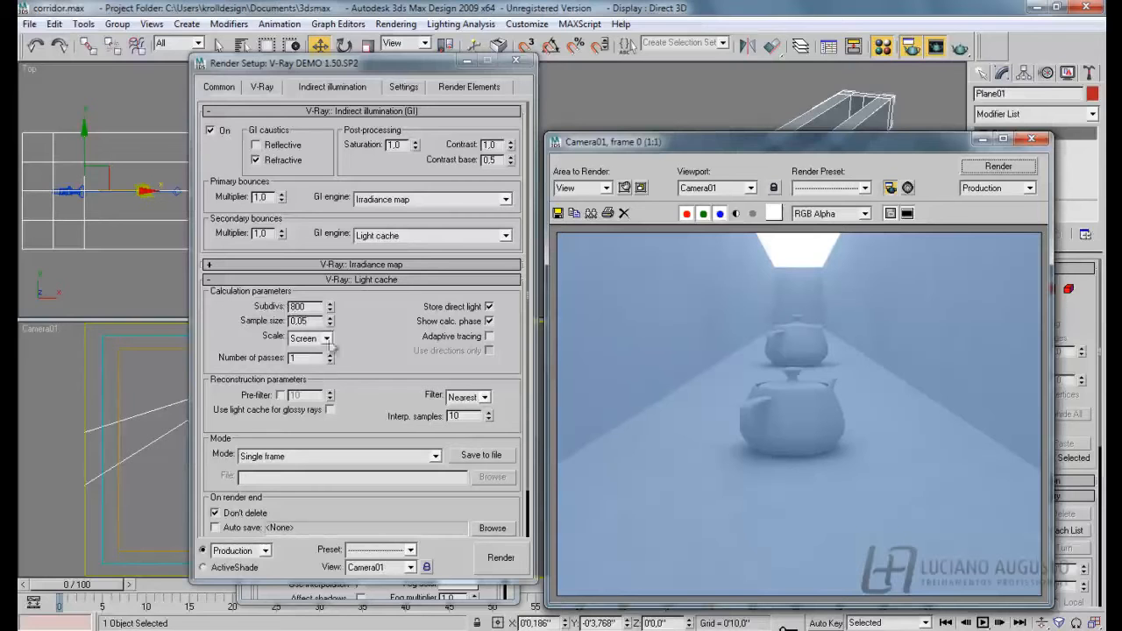
# Set the light cache Number of passes to 4 and render the corridor with the combined irradiance map and light cache.
pyautogui.doubleClick(298, 358)
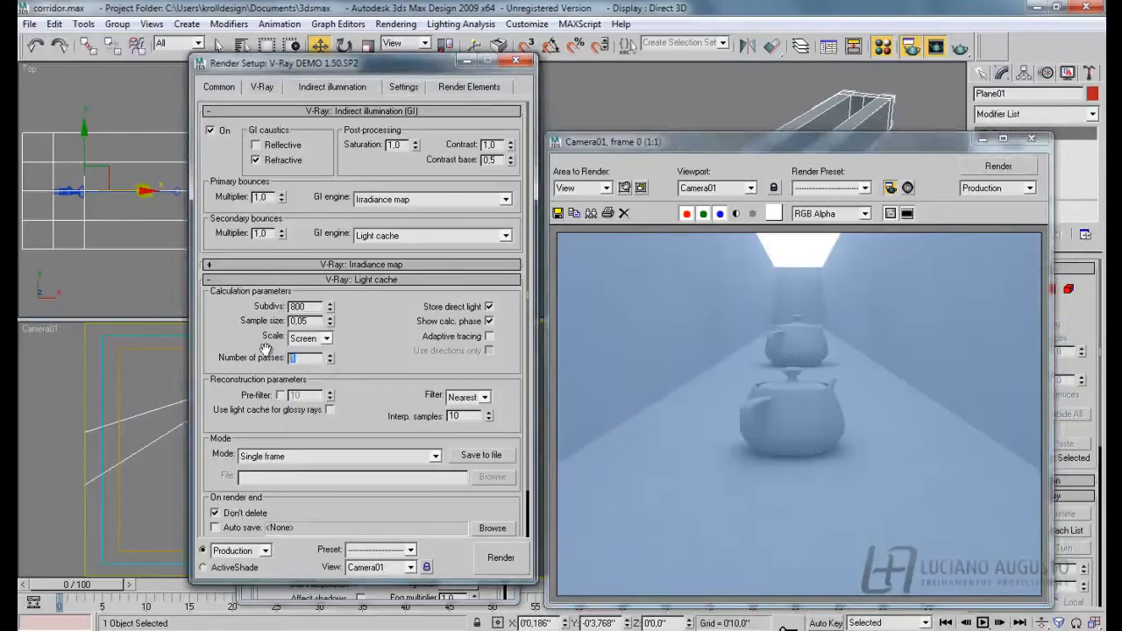
pyautogui.write('4')
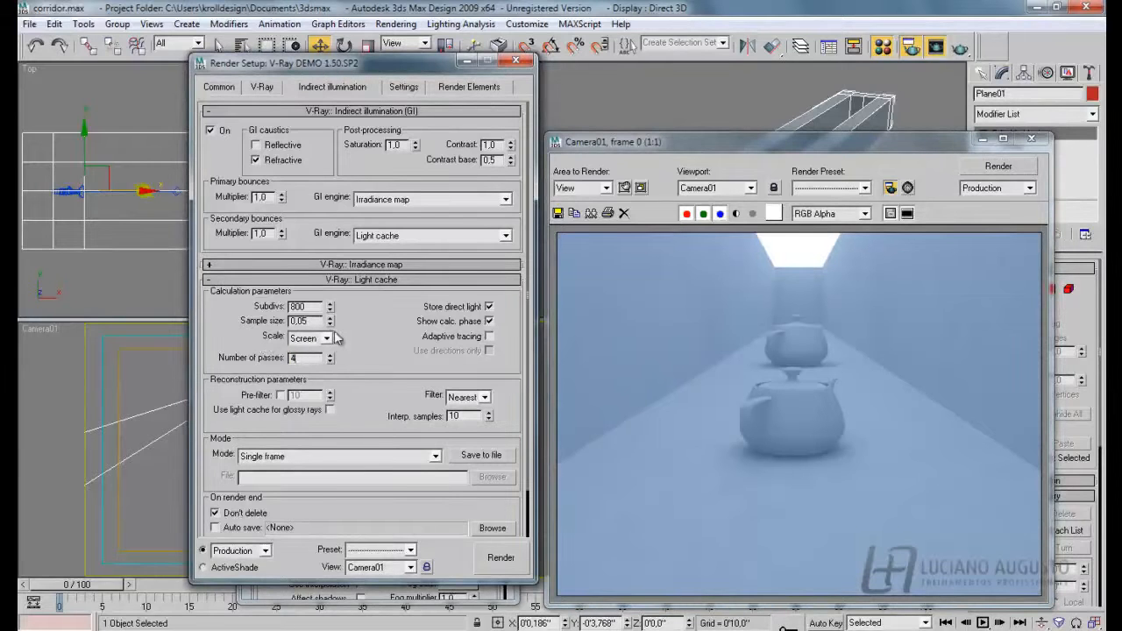
pyautogui.moveTo(696, 148); pyautogui.dragTo(691, 113)
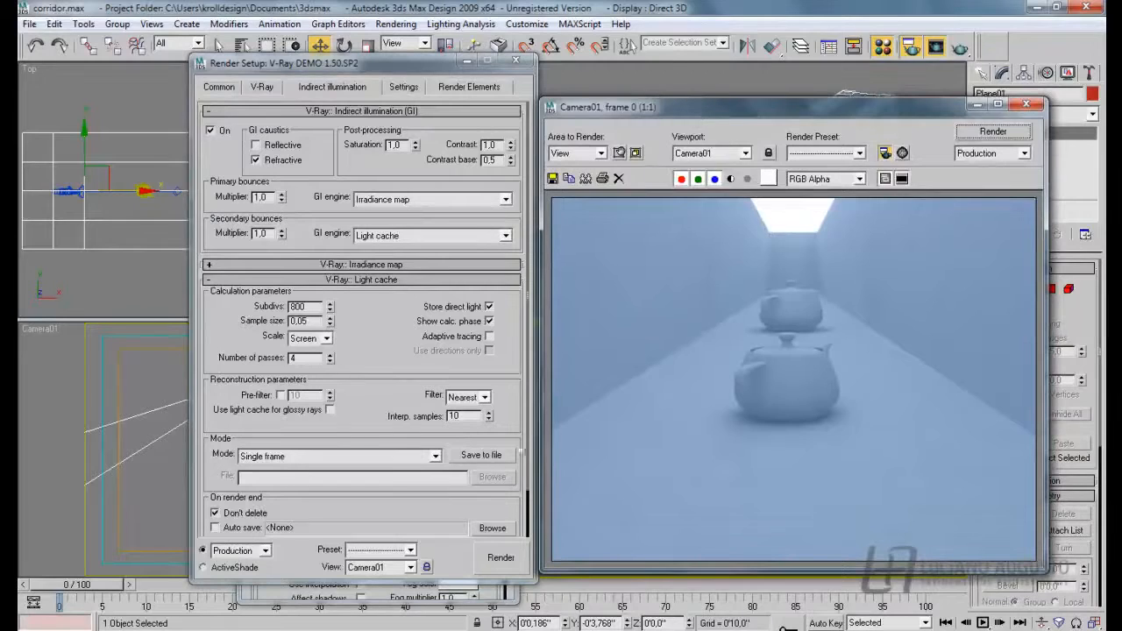
pyautogui.click(973, 131)
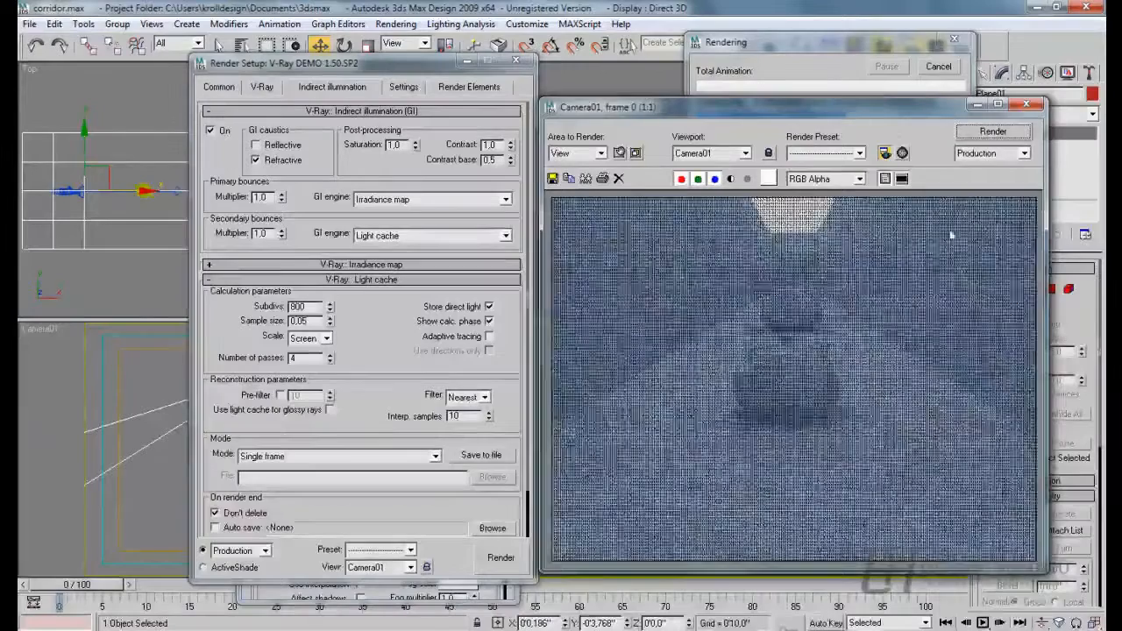
pyautogui.moveTo(876, 111); pyautogui.dragTo(860, 145)
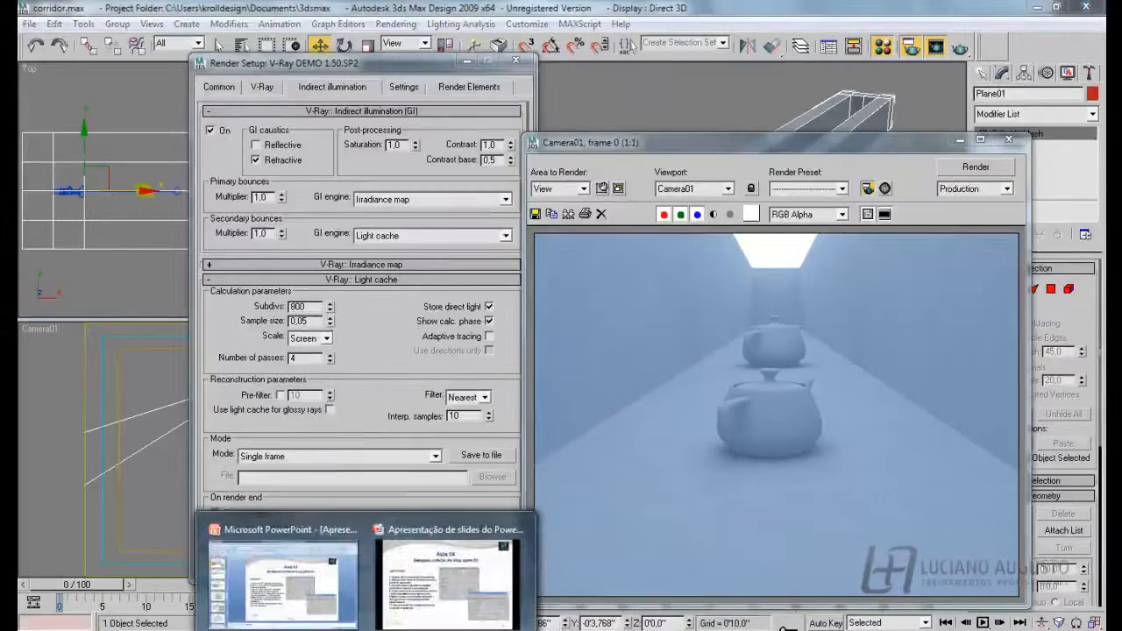
# Switch to the PowerPoint slide show to view the Light Cache summary slide.
pyautogui.click(420, 591)
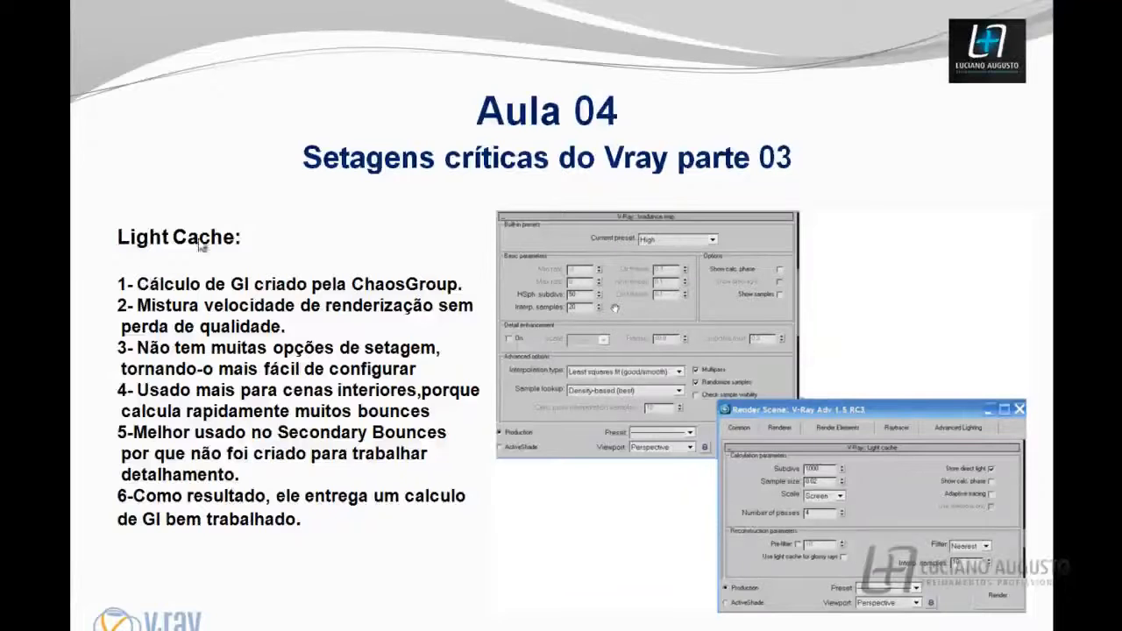